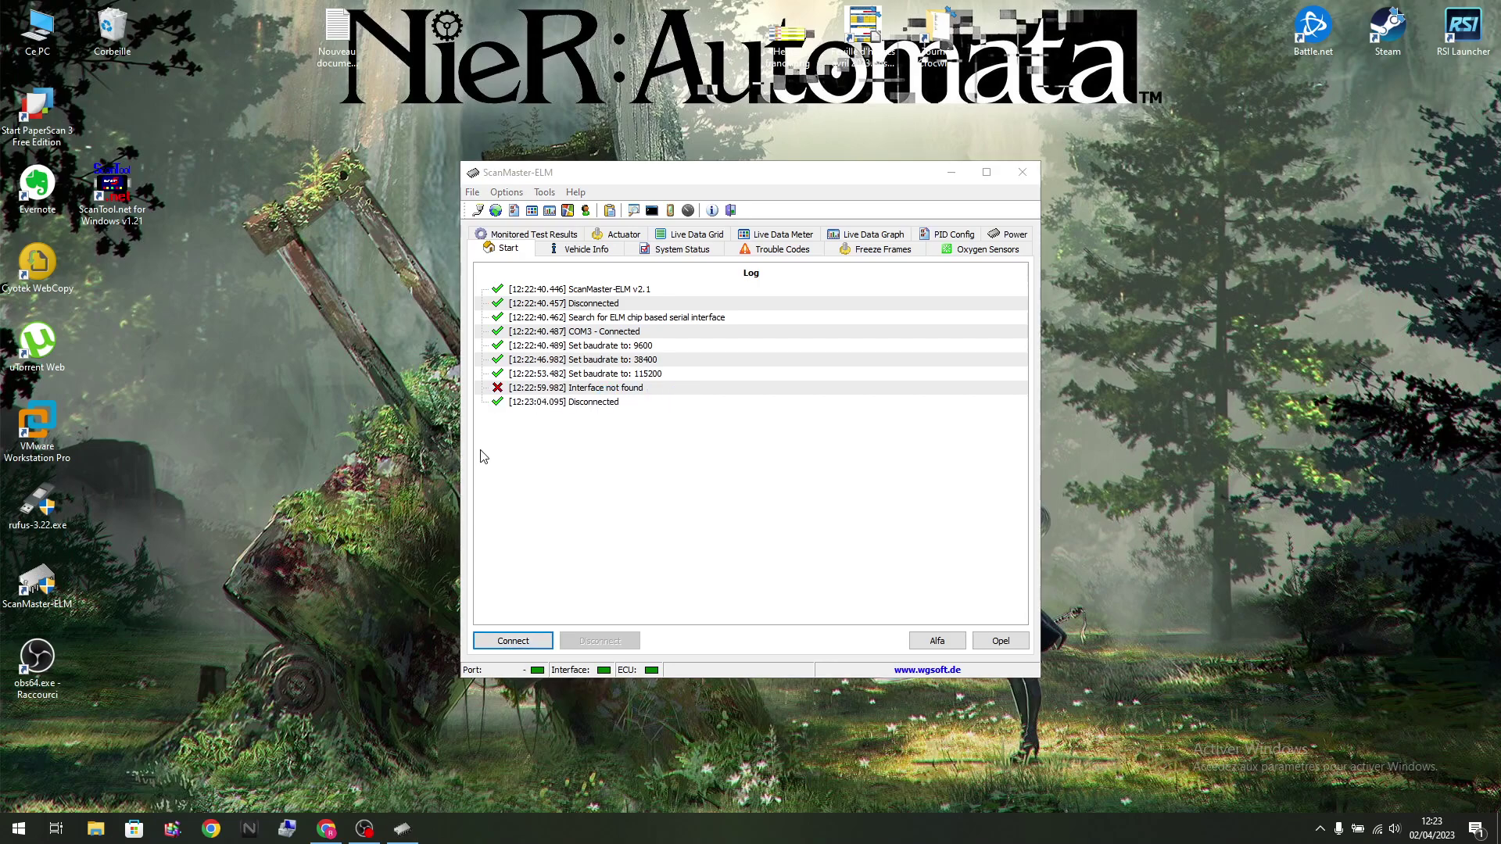
Step: Close ScanMaster-ELM, dismiss its application error, and refresh the desktop
{"action": "left_click", "coordinate": [1031, 177]}
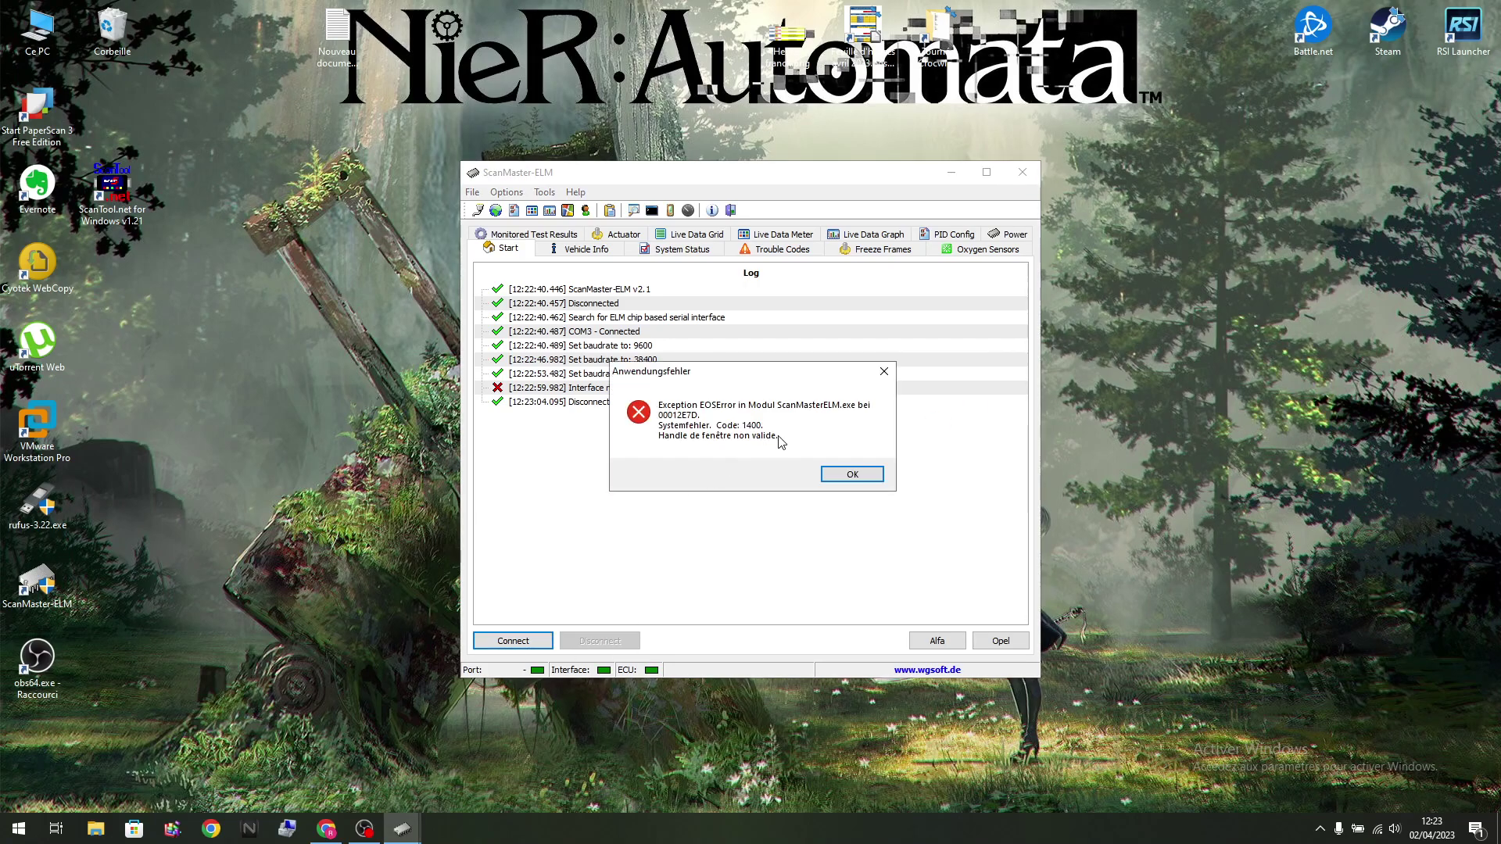
{"action": "left_click", "coordinate": [852, 474]}
{"action": "right_click", "coordinate": [480, 434]}
{"action": "left_click", "coordinate": [568, 481]}
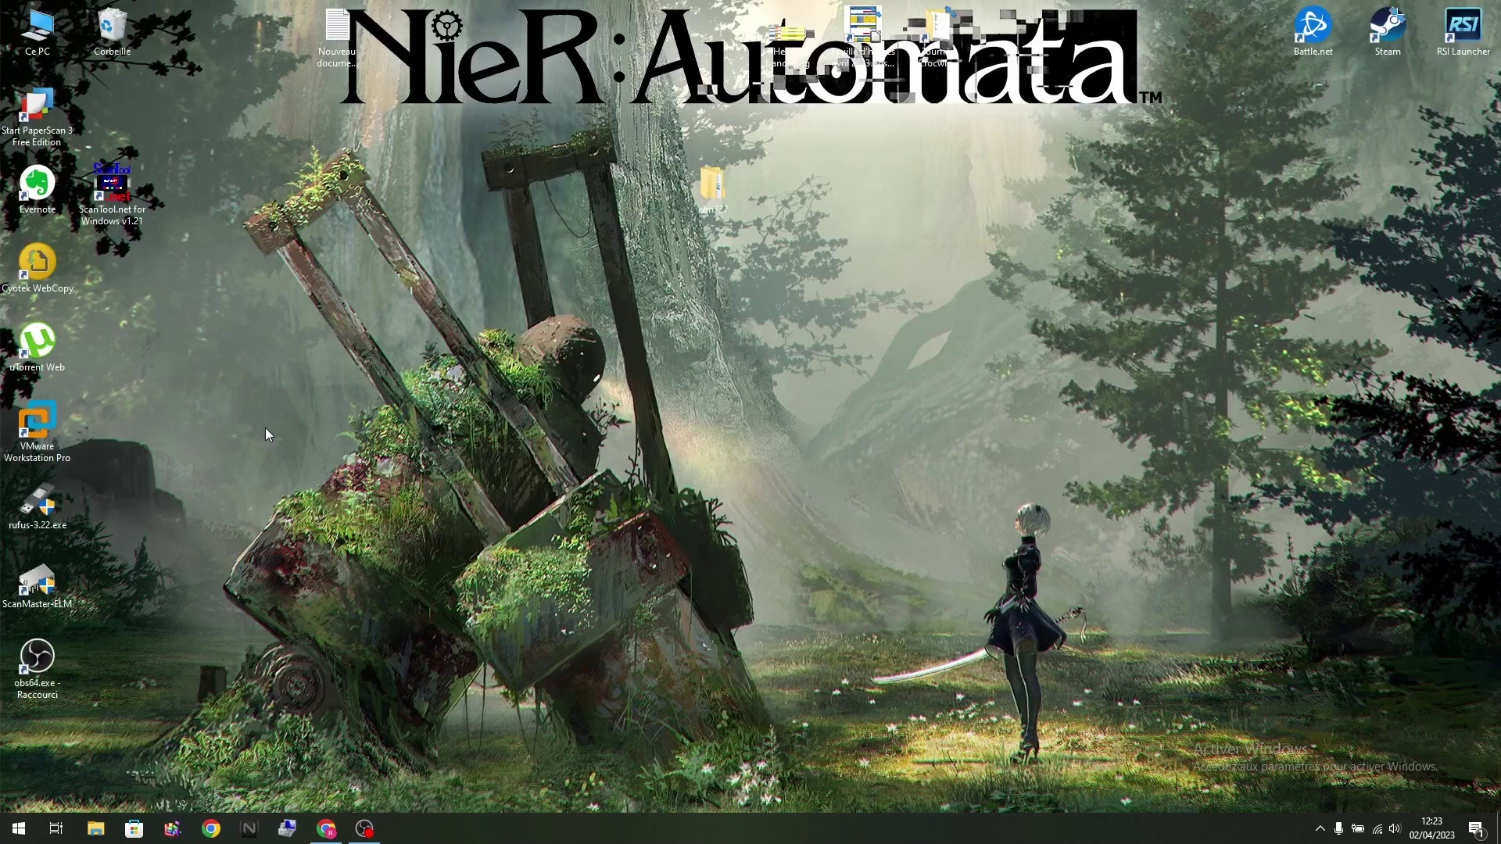
Step: Launch ScanTool.net 1.21 to check for the interface, exit the program and refresh the desktop
{"action": "double_click", "coordinate": [112, 188]}
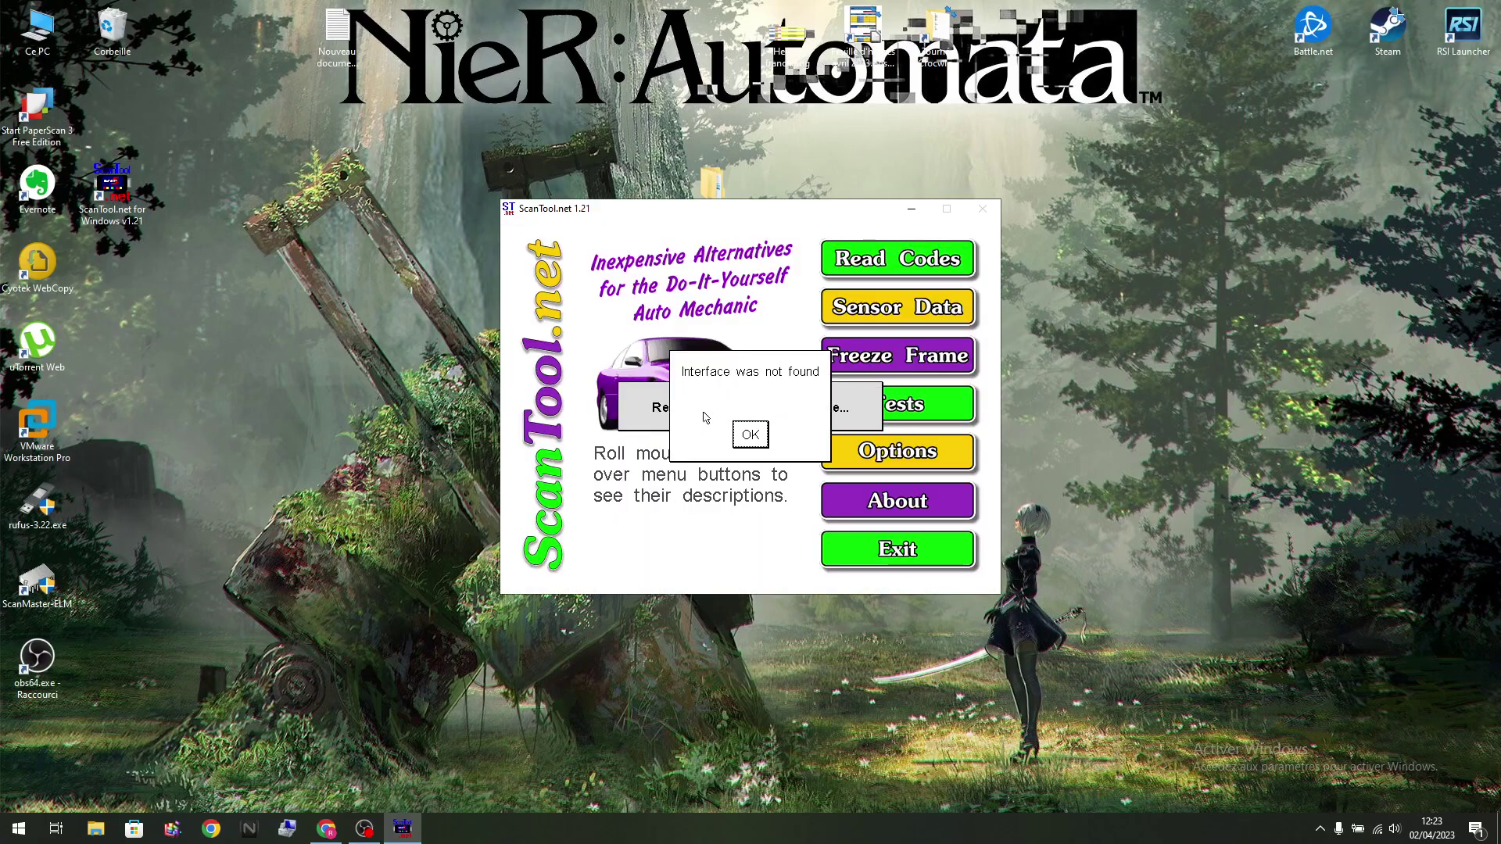
{"action": "left_click", "coordinate": [758, 440]}
{"action": "left_click", "coordinate": [915, 551]}
{"action": "key", "text": "Return"}
{"action": "right_click", "coordinate": [434, 341]}
{"action": "left_click", "coordinate": [521, 392]}
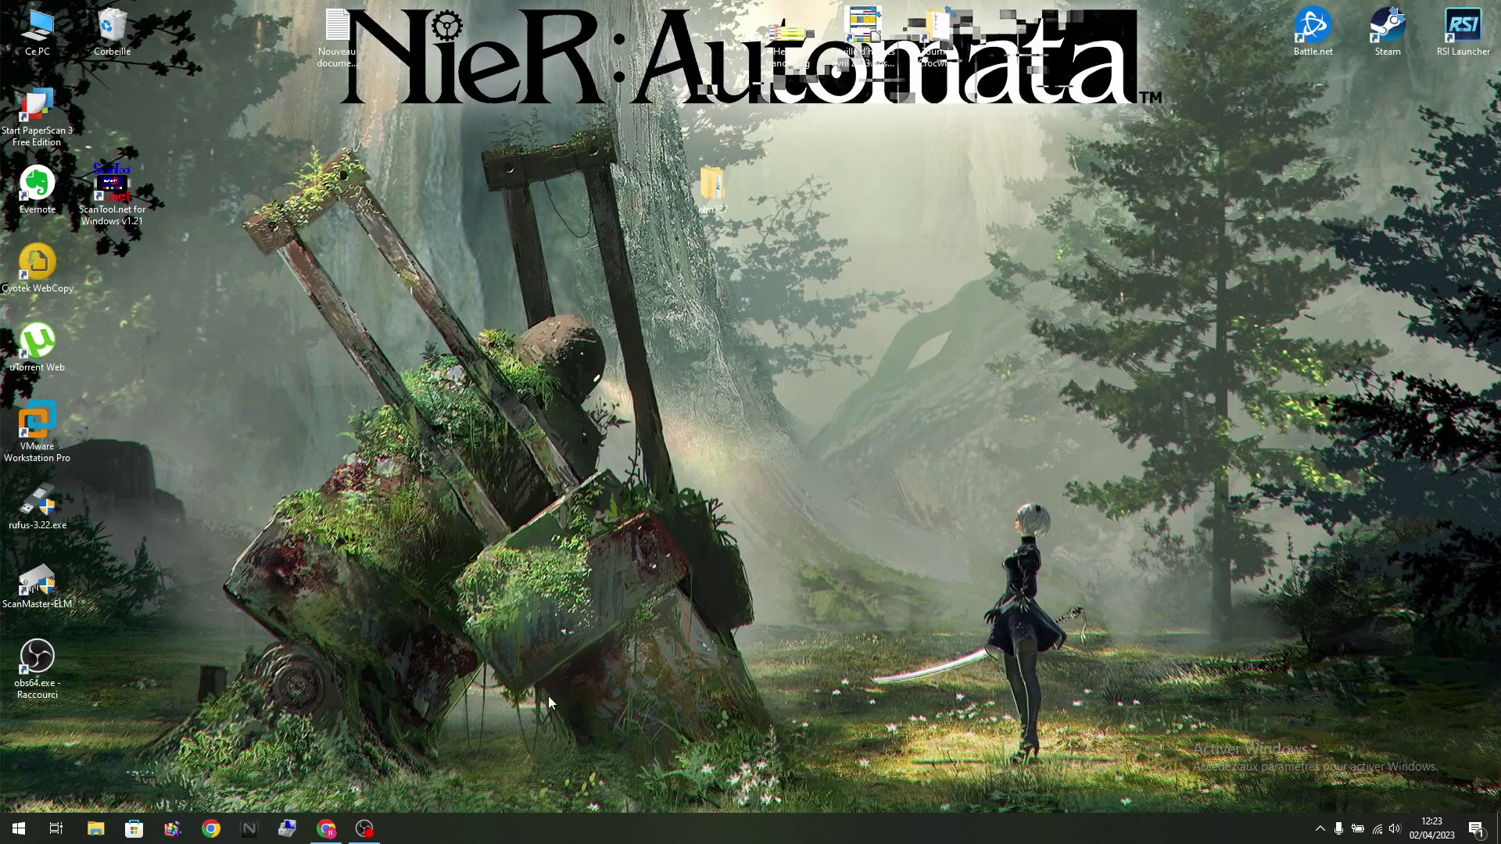
Step: View the RenoLink driver and software download page in Chrome and close the browser
{"action": "left_click", "coordinate": [326, 829]}
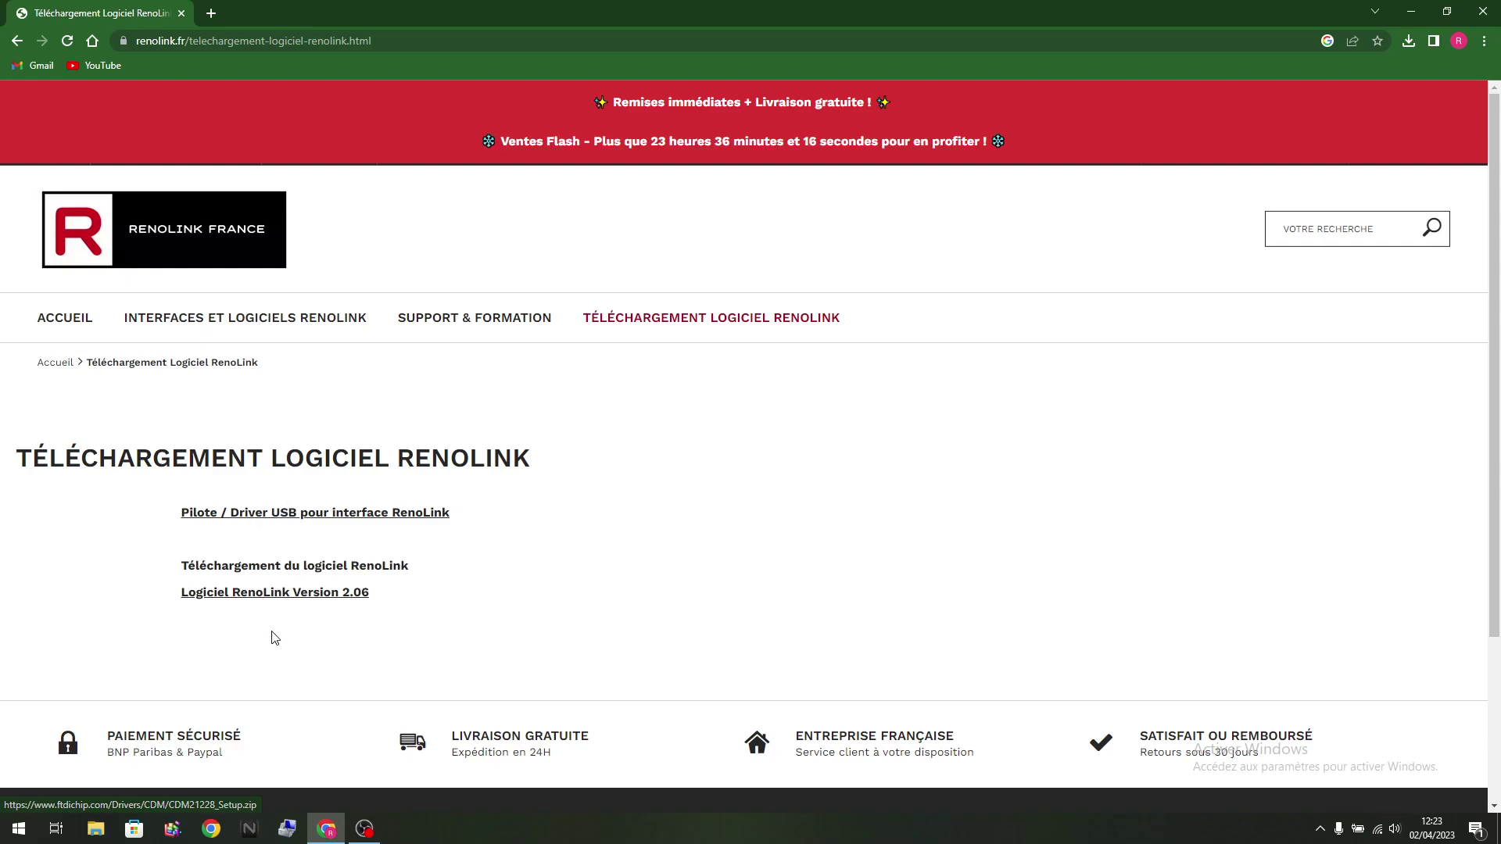
{"action": "left_click", "coordinate": [1482, 11]}
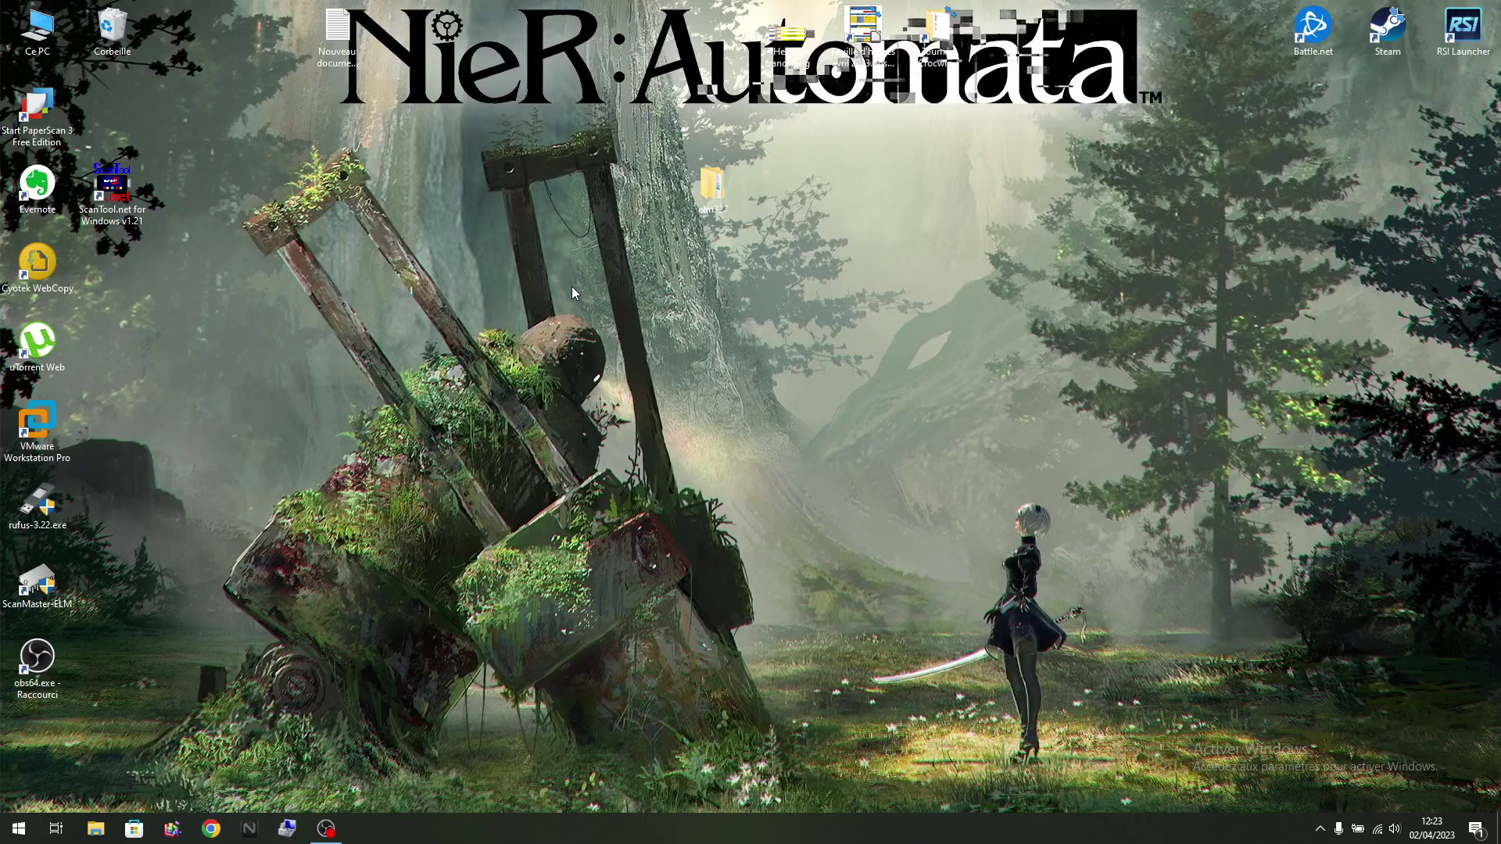
Step: Open the elm327 folder and extract renolink206.zip into a renolink206 subfolder
{"action": "key", "text": "Return"}
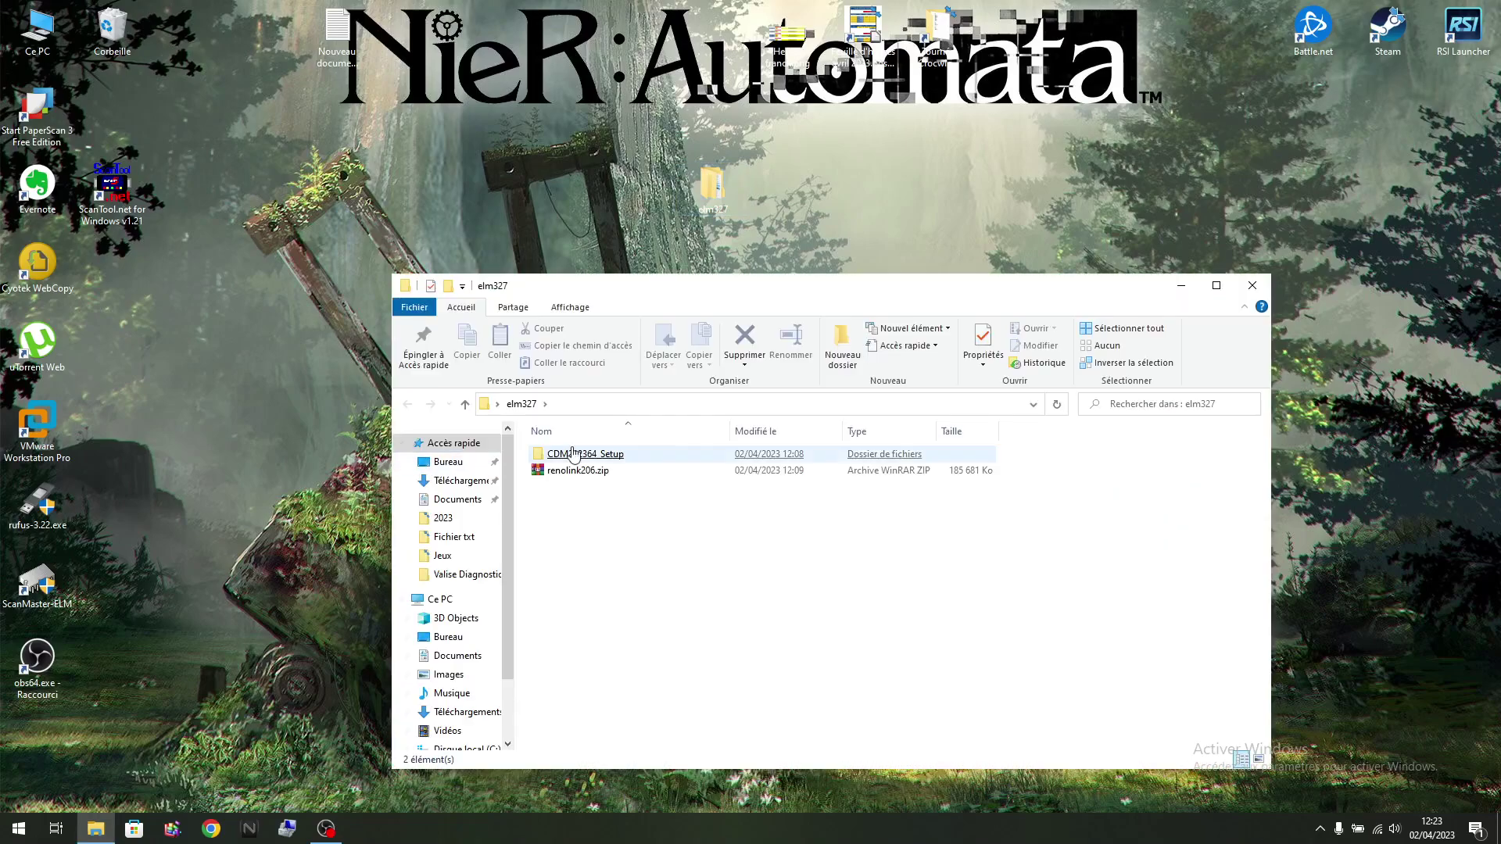
{"action": "left_click_drag", "start_coordinate": [585, 518], "coordinate": [725, 450]}
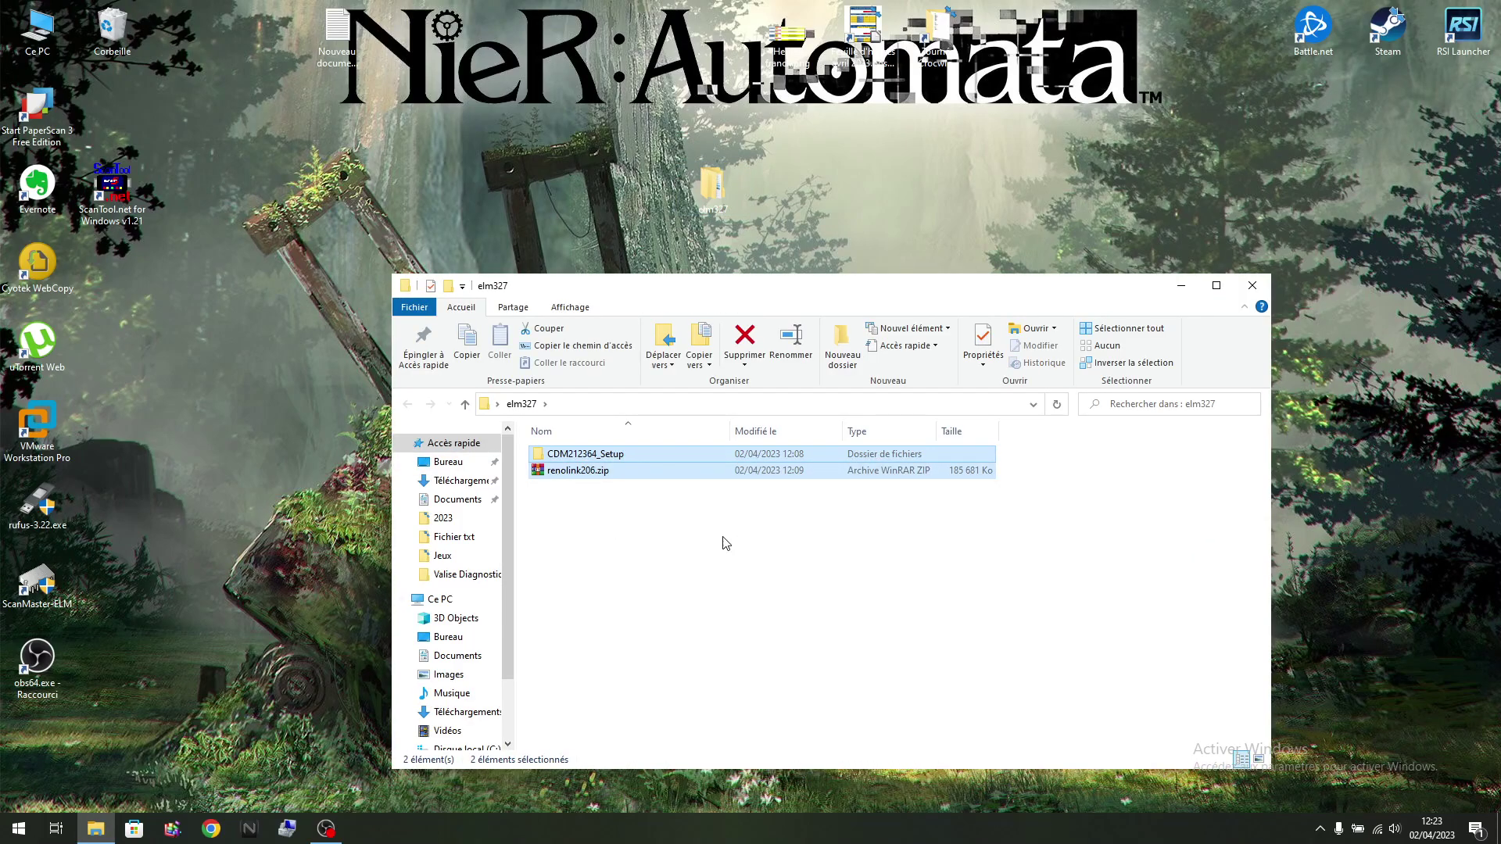
{"action": "left_click", "coordinate": [1228, 535]}
{"action": "right_click", "coordinate": [575, 473]}
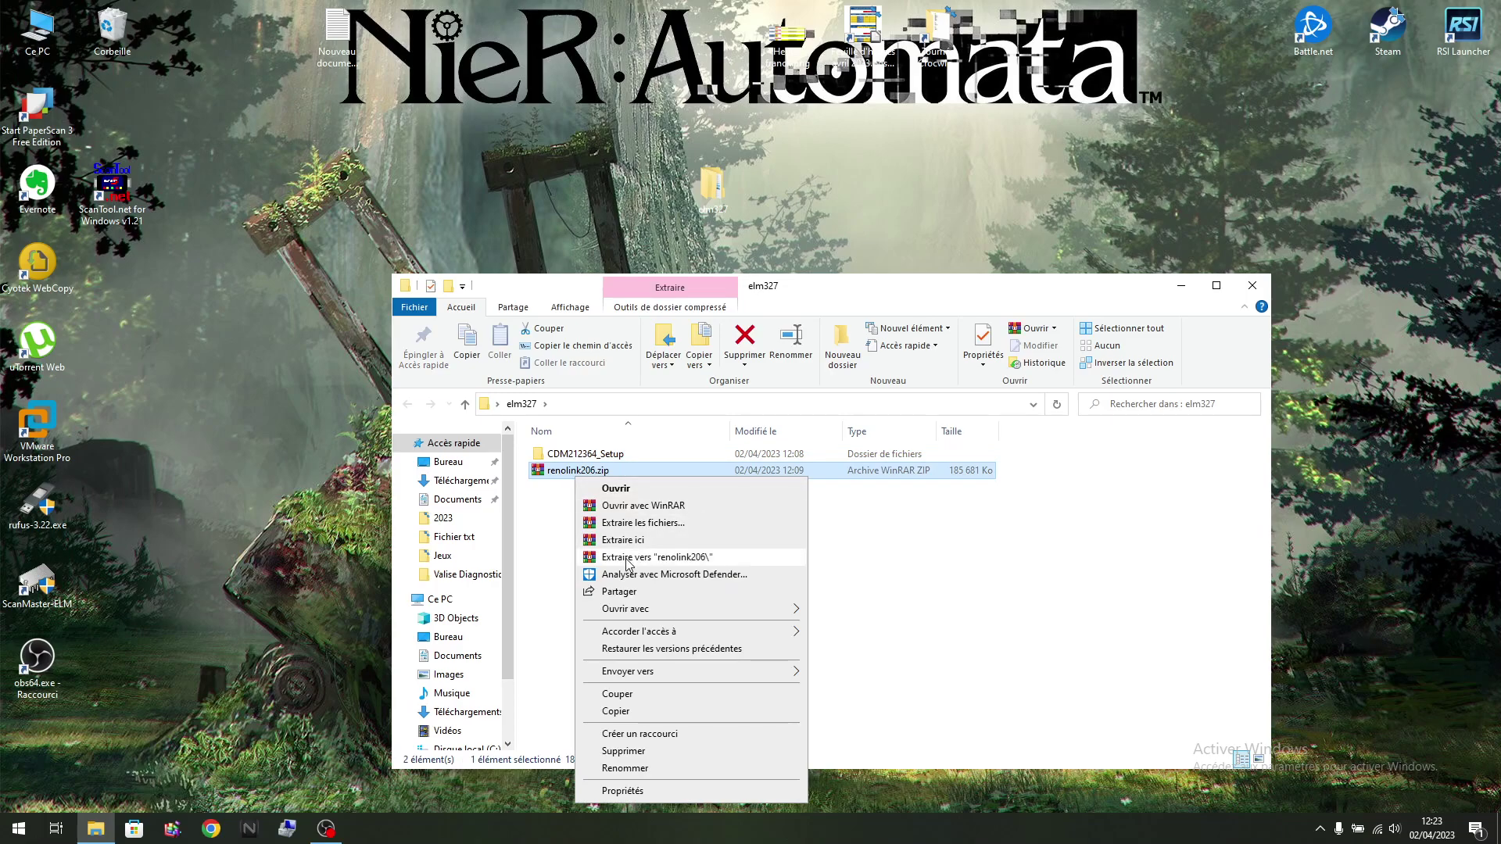
{"action": "left_click", "coordinate": [626, 557]}
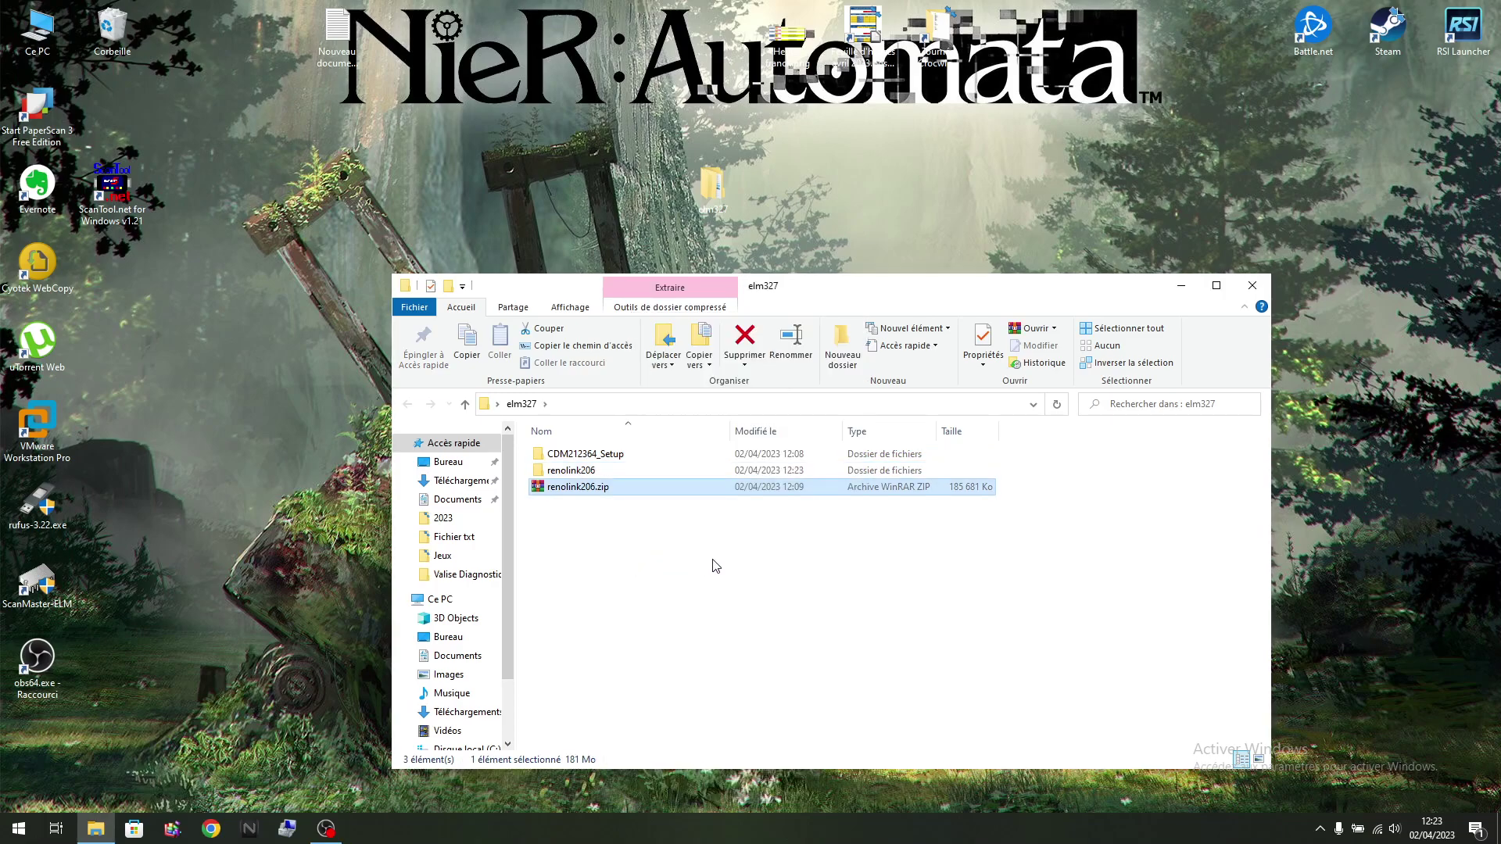
{"action": "left_click", "coordinate": [582, 549]}
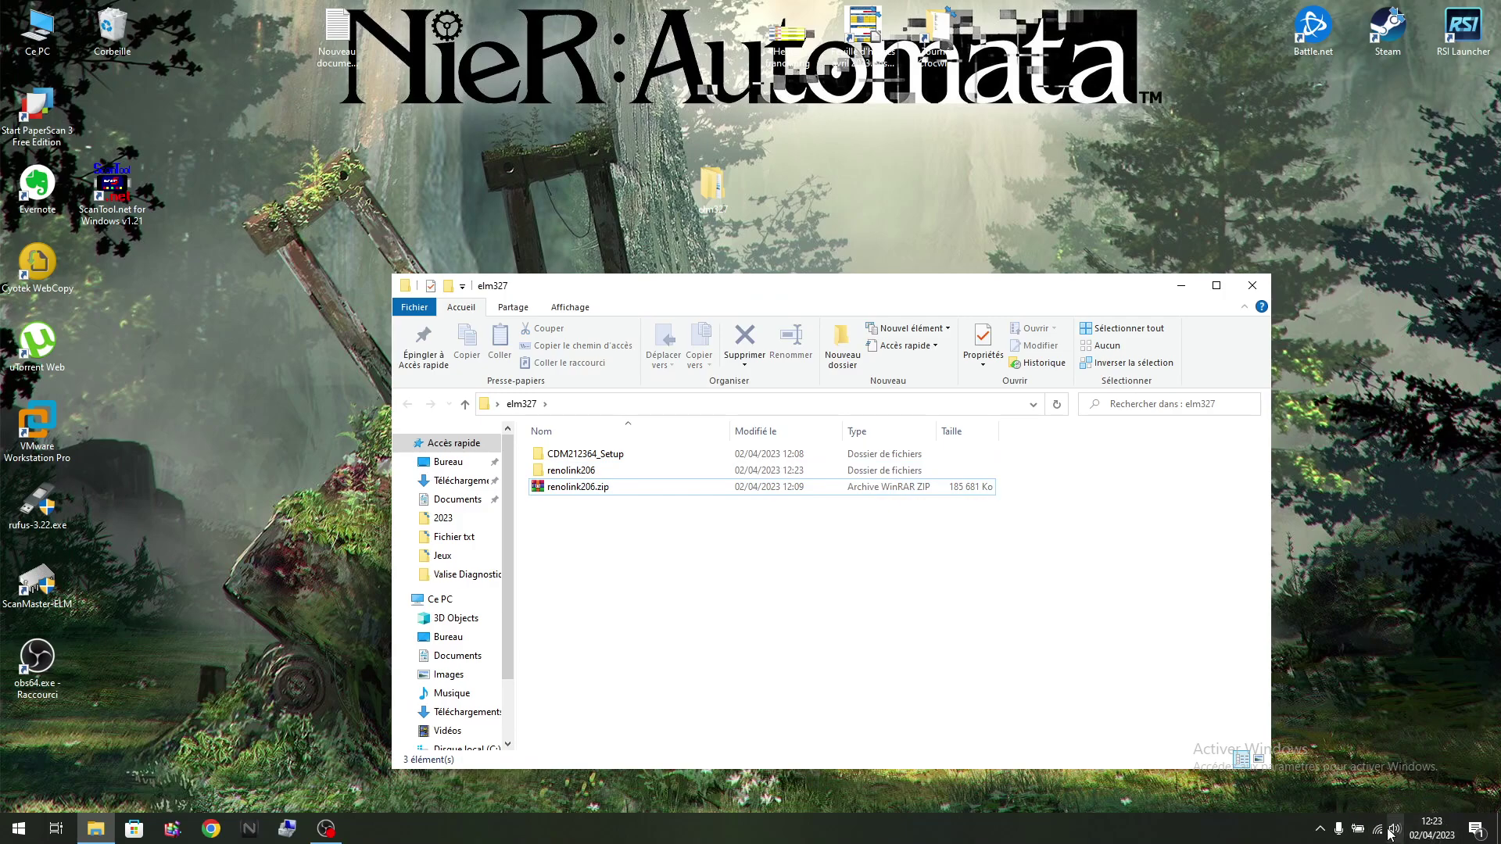
Step: Check the real-time protection setting in Windows Security's virus and threat protection, then close both settings windows
{"action": "left_click", "coordinate": [1476, 829]}
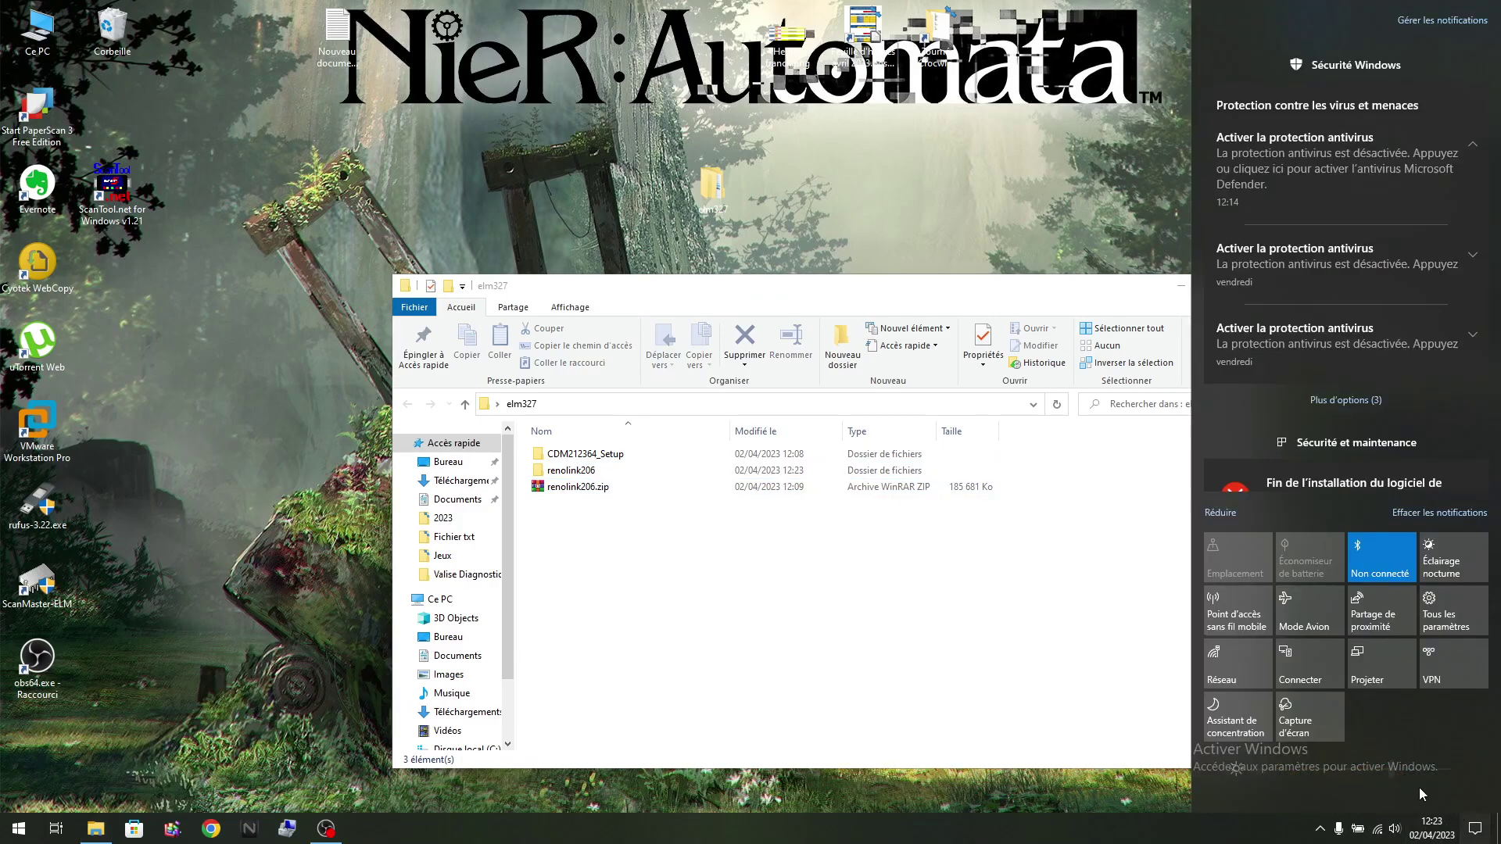
{"action": "left_click", "coordinate": [1434, 604]}
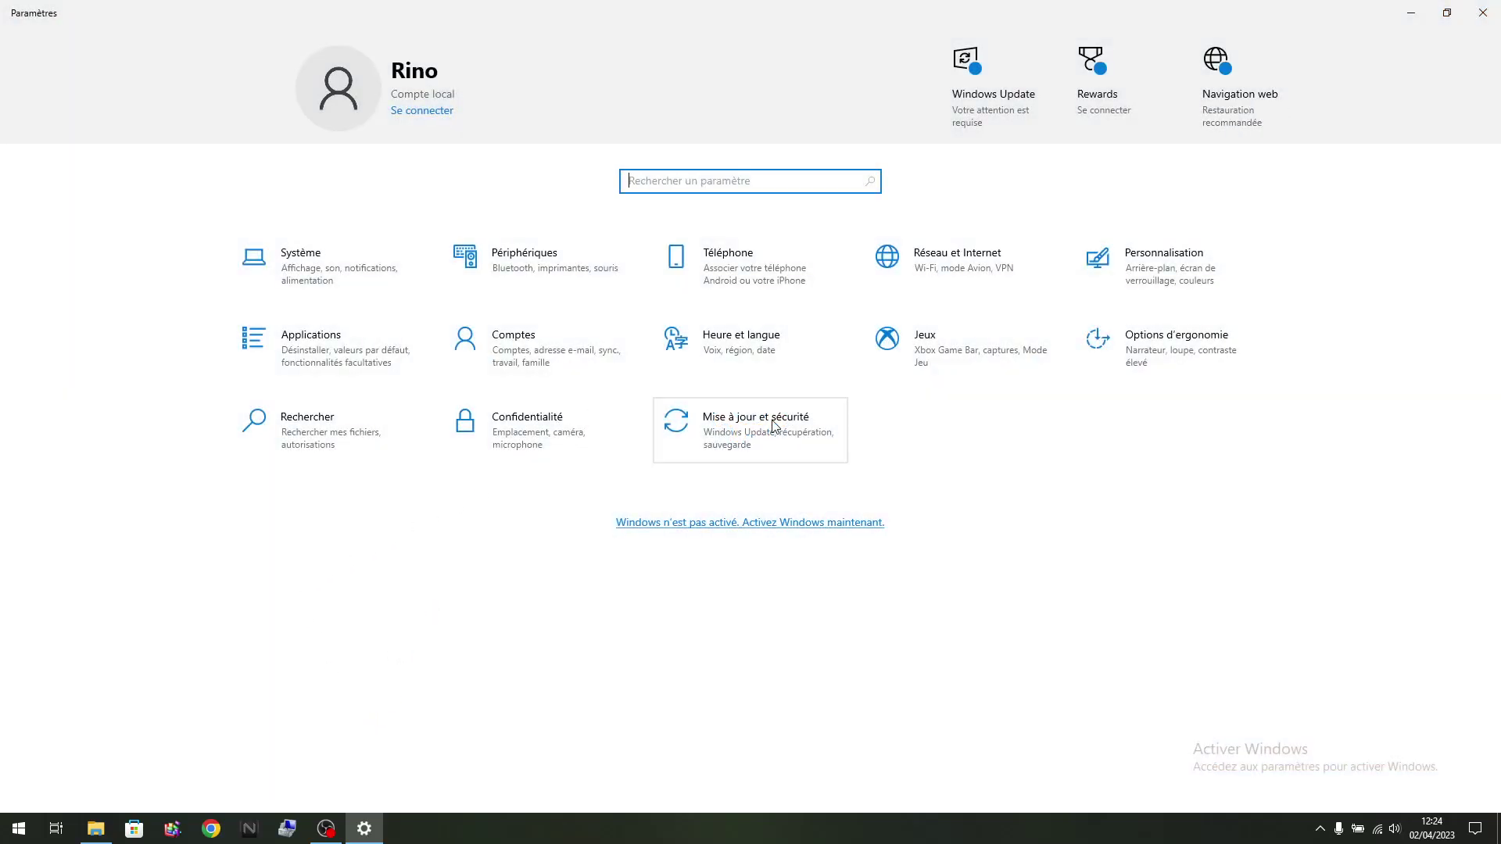
{"action": "left_click", "coordinate": [772, 427]}
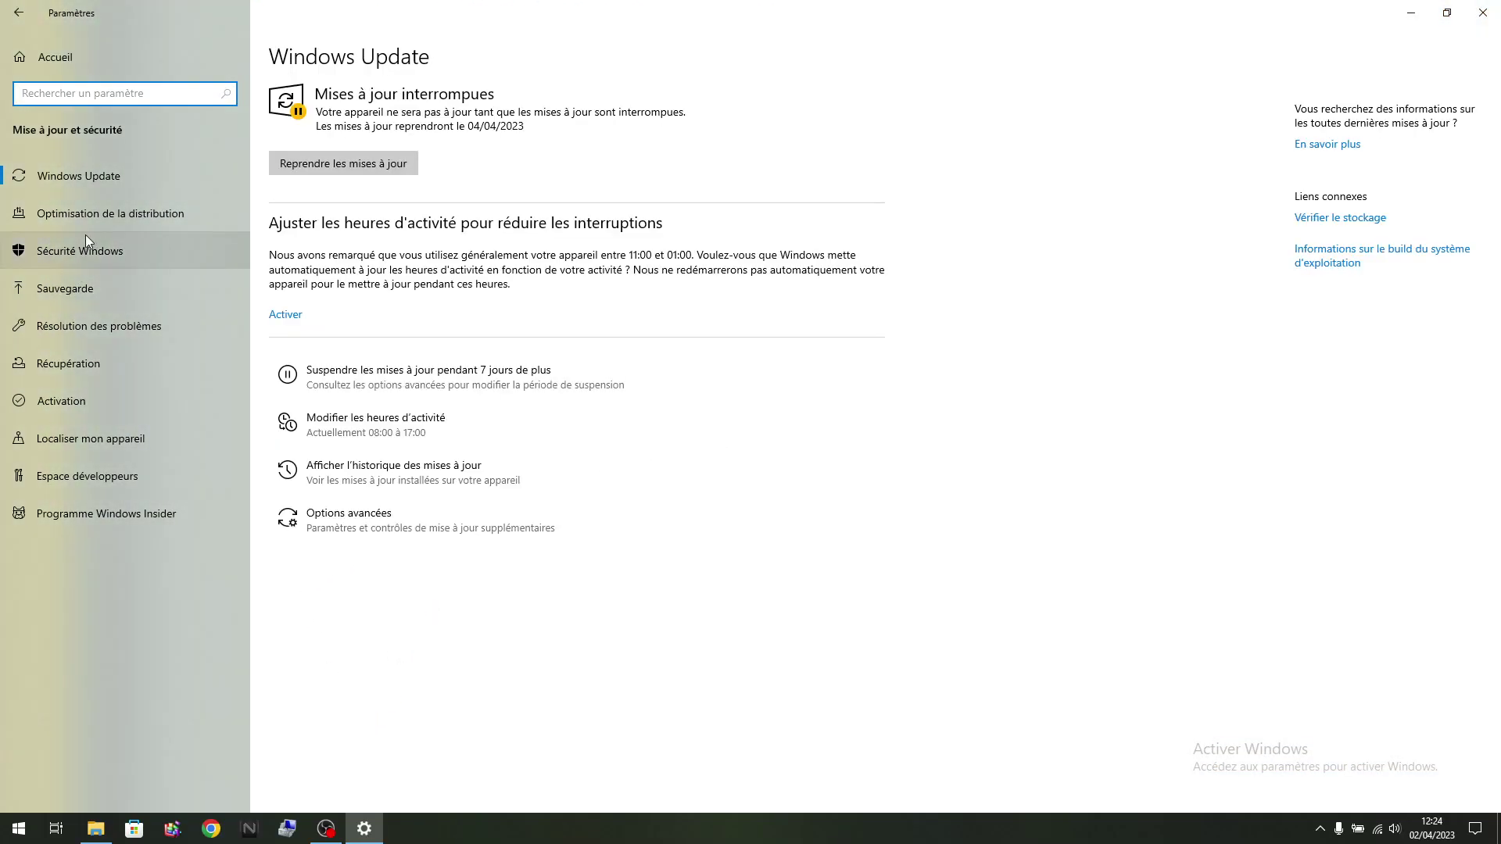
{"action": "left_click", "coordinate": [98, 252]}
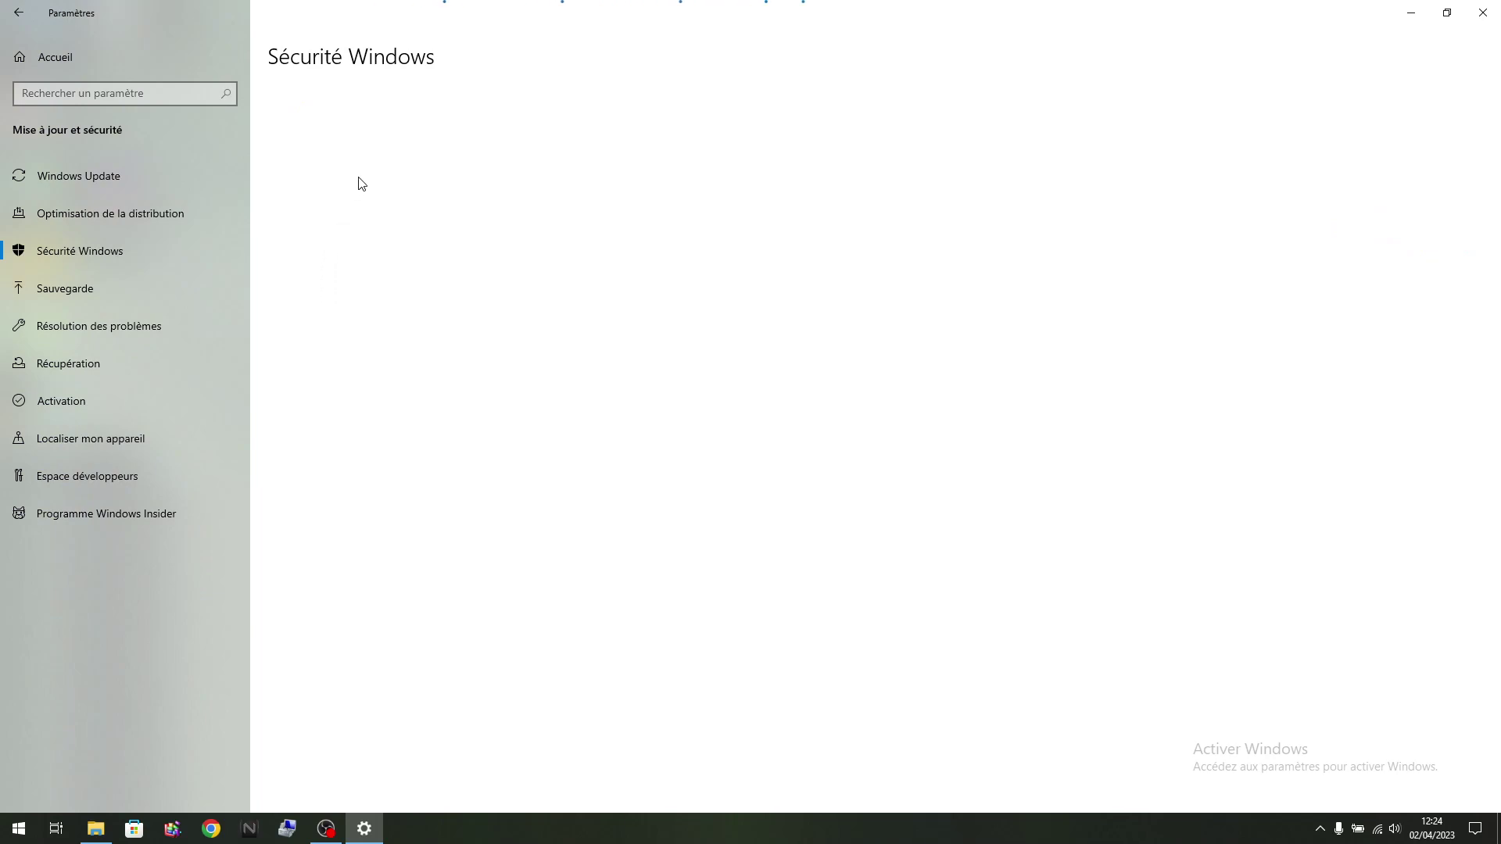
{"action": "left_click", "coordinate": [388, 230]}
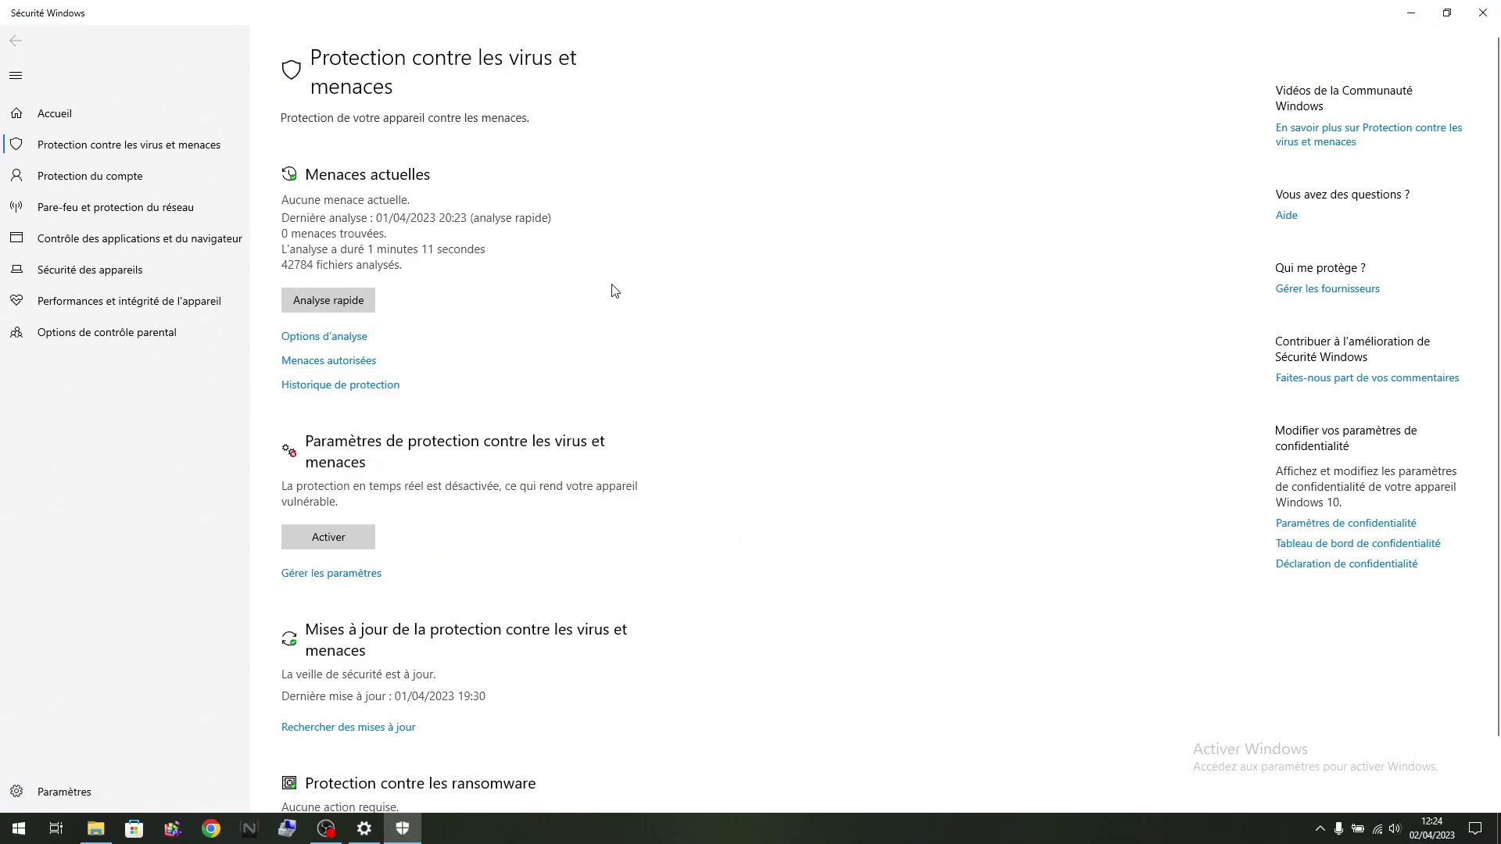
{"action": "left_click", "coordinate": [336, 575]}
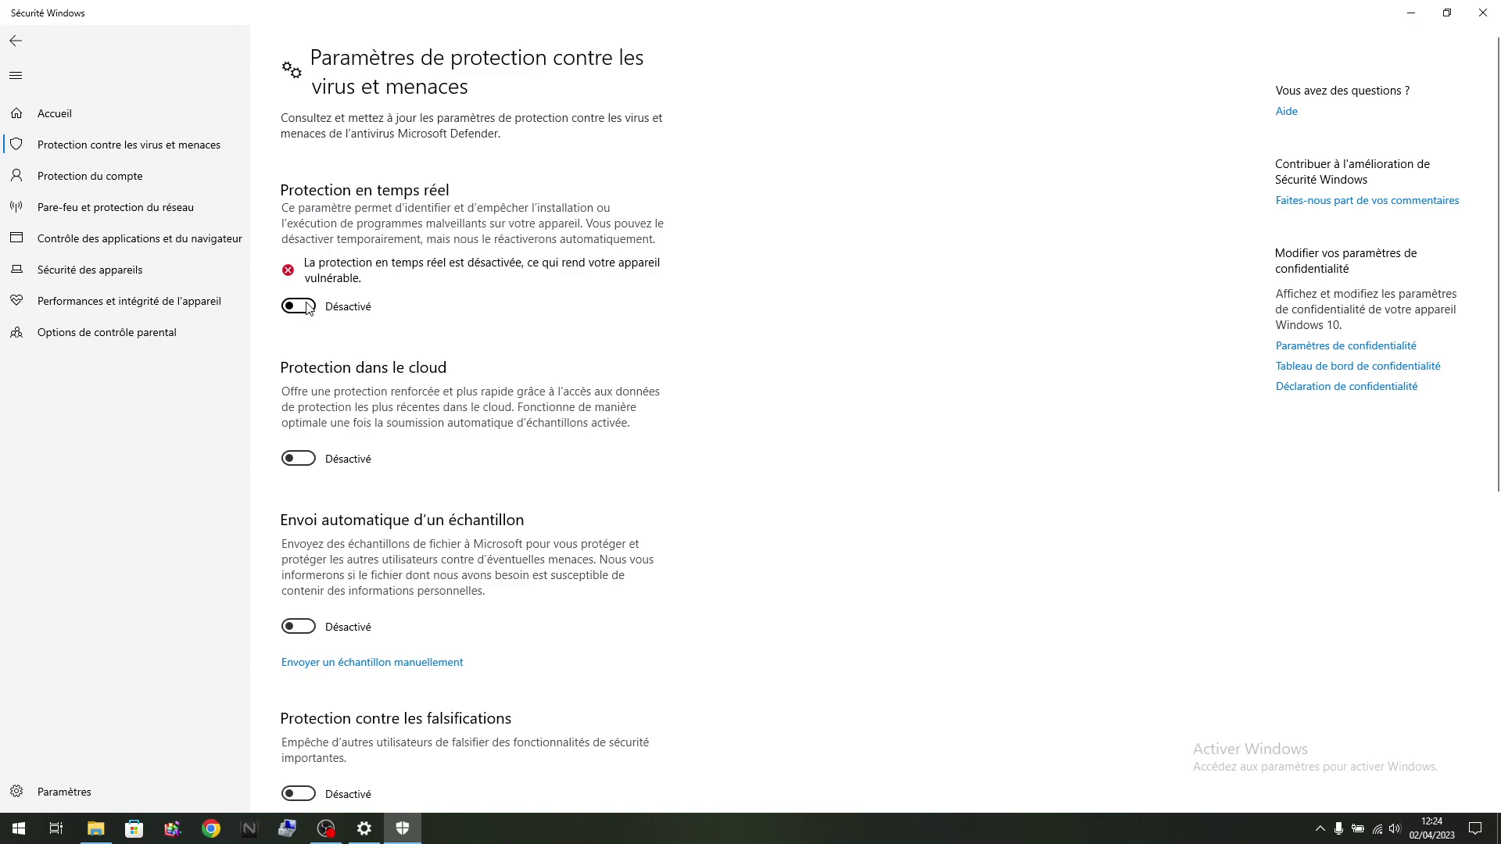
{"action": "left_click", "coordinate": [1483, 12]}
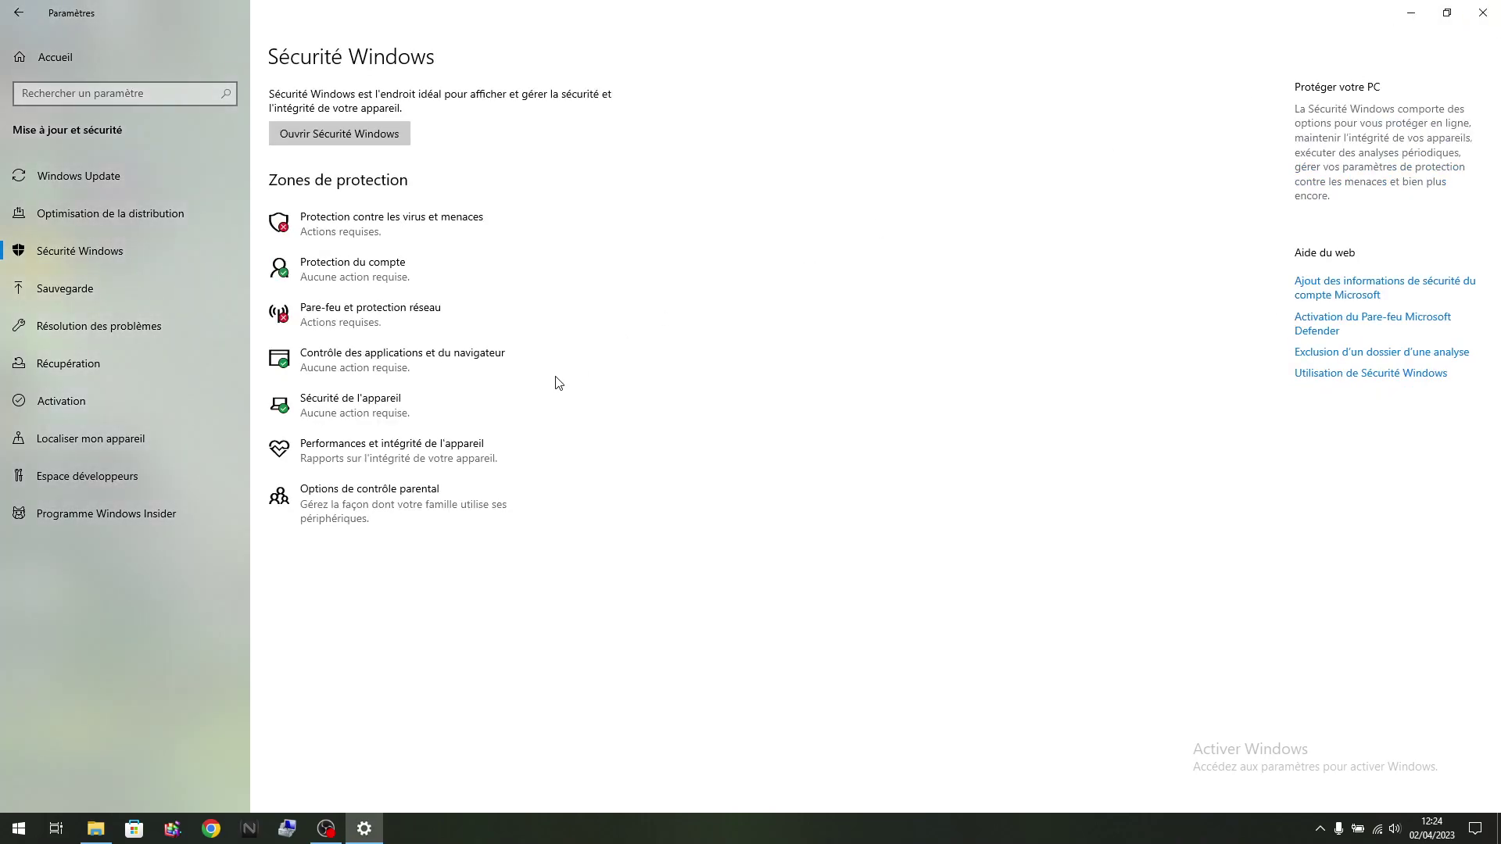
{"action": "left_click", "coordinate": [1482, 13]}
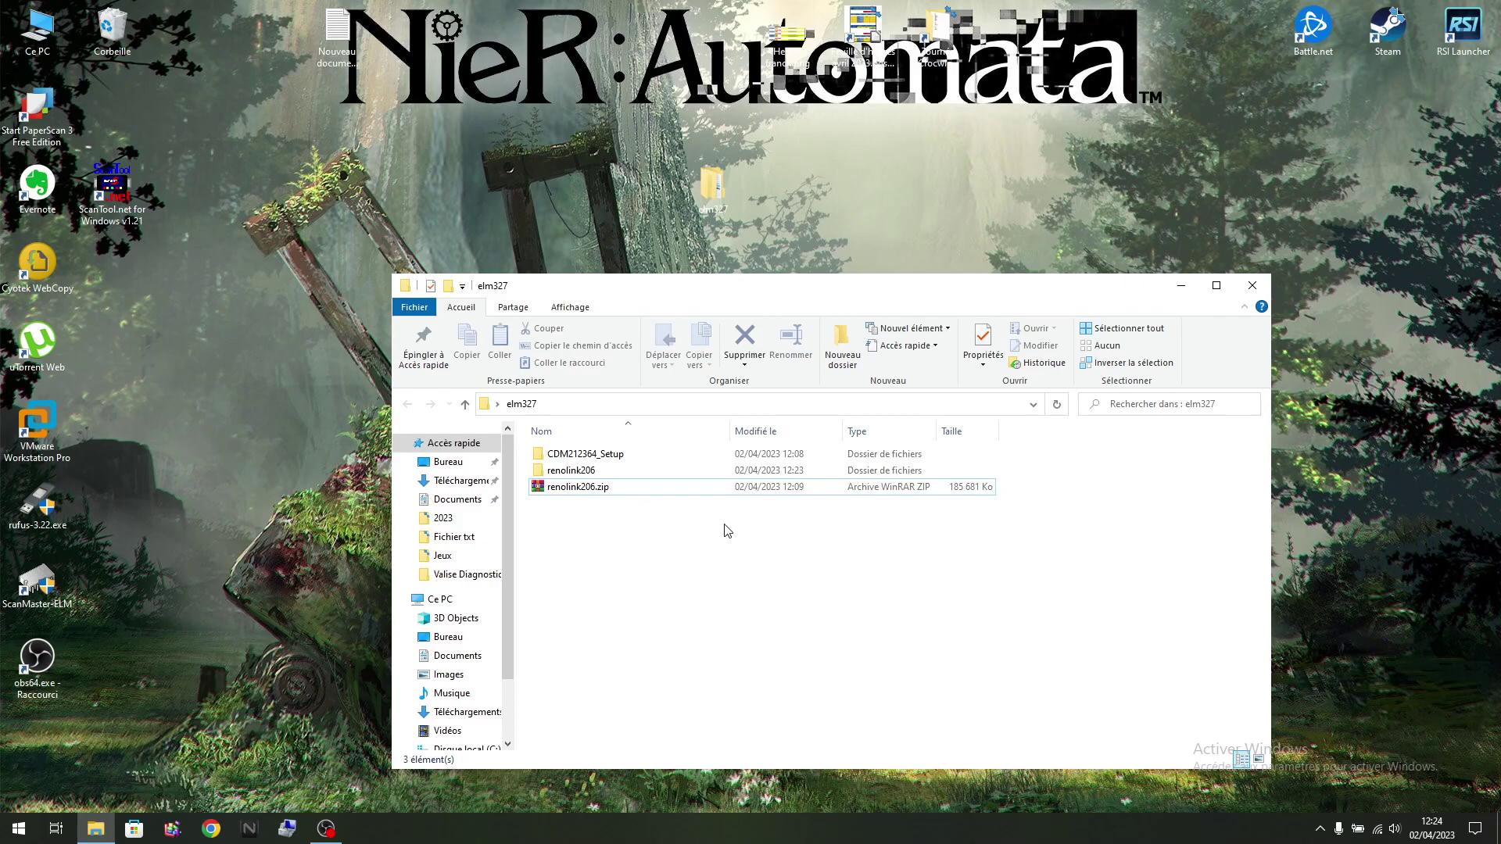
Step: Run renolink206.exe from the extracted folder and start installing RenOLink 2.06 in C:\Program Files (x86)\RenOLink
{"action": "left_click", "coordinate": [571, 472]}
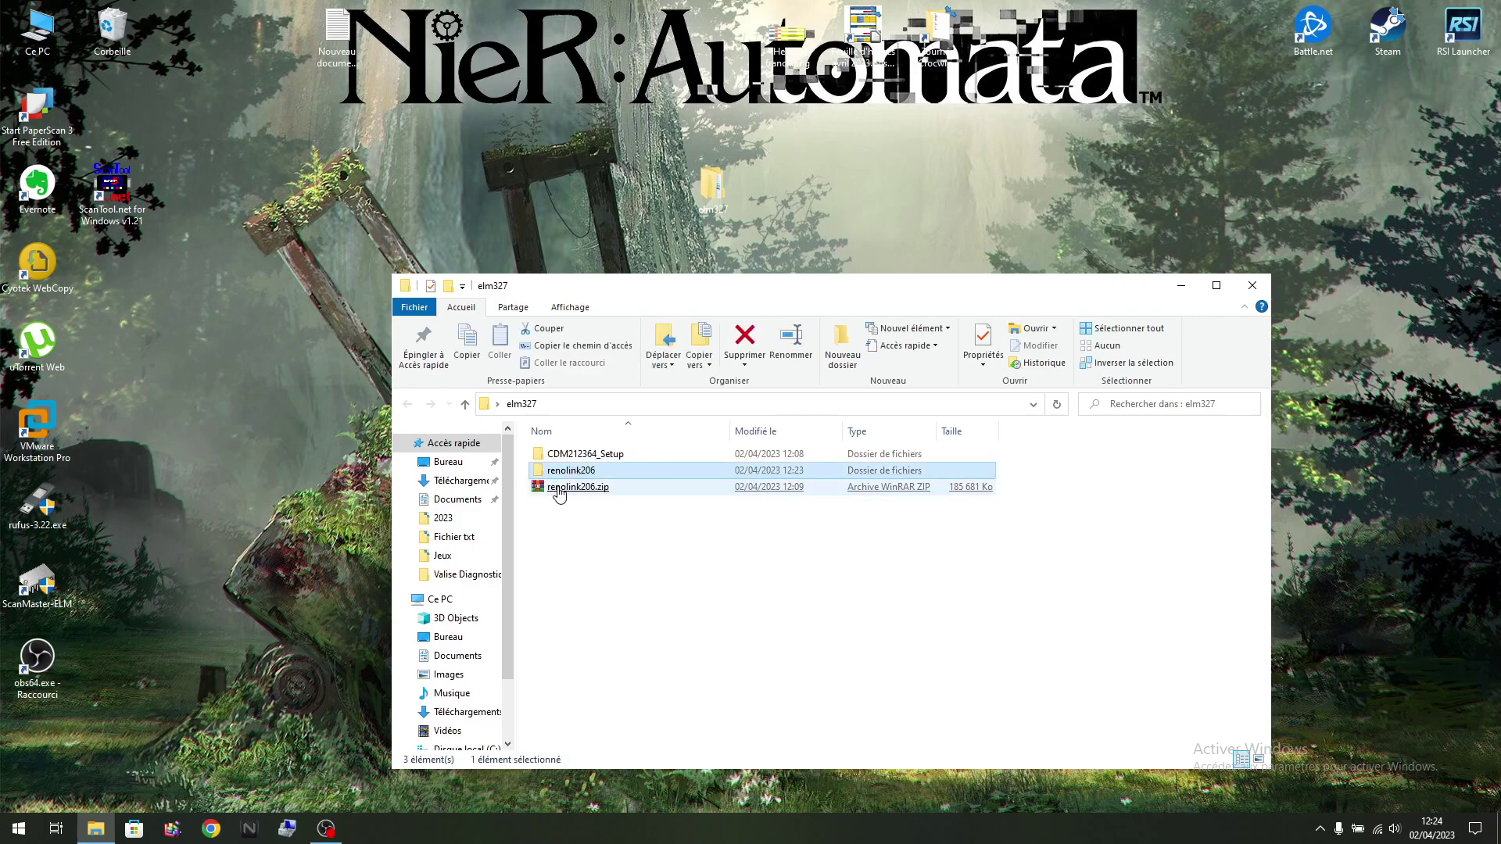
{"action": "double_click", "coordinate": [567, 472]}
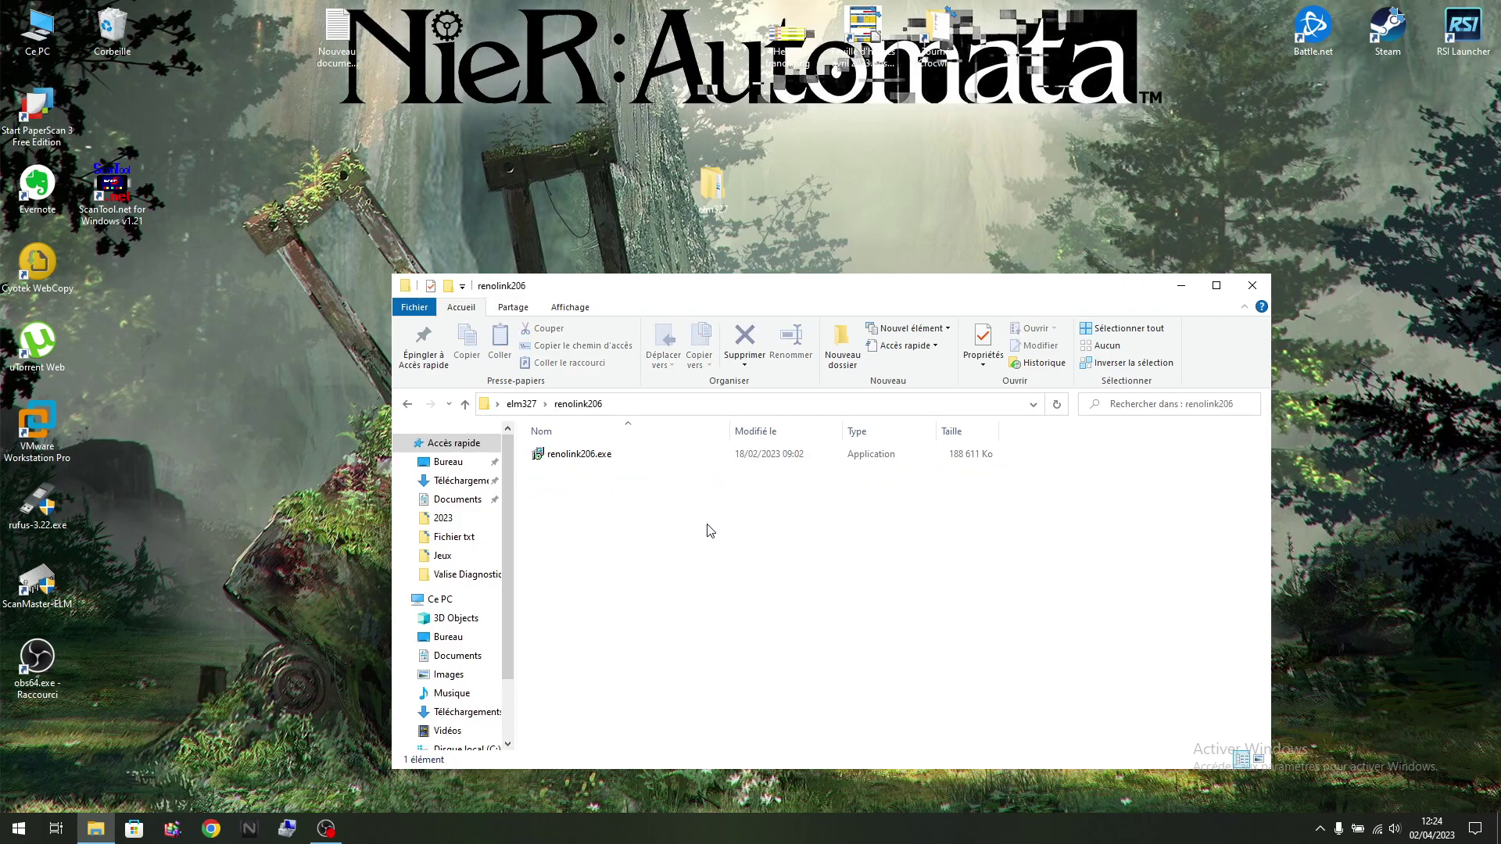
{"action": "double_click", "coordinate": [577, 456]}
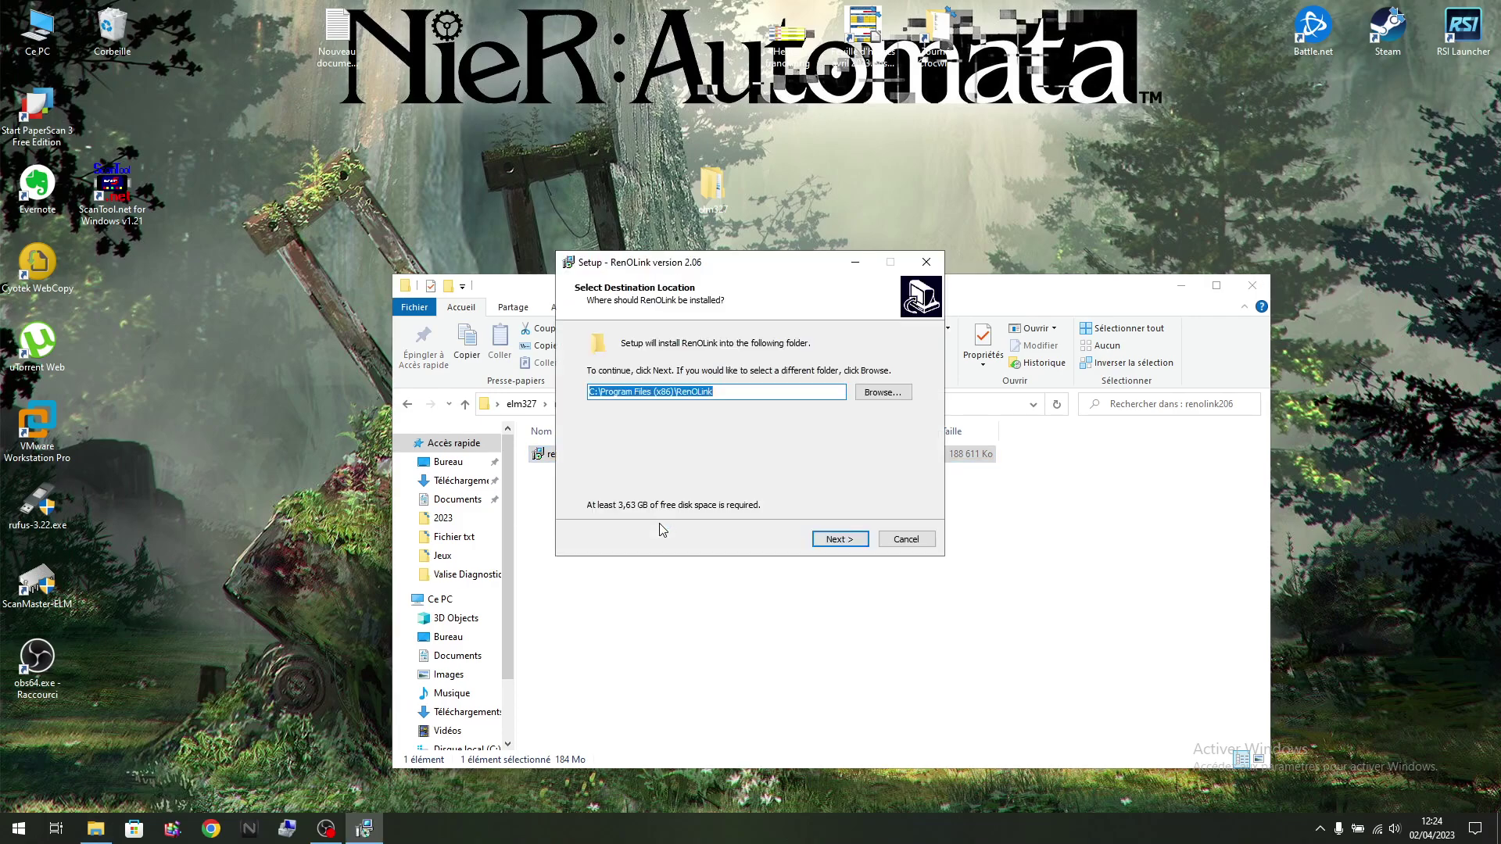
{"action": "left_click", "coordinate": [828, 538]}
{"action": "left_click", "coordinate": [827, 539]}
{"action": "left_click", "coordinate": [826, 538]}
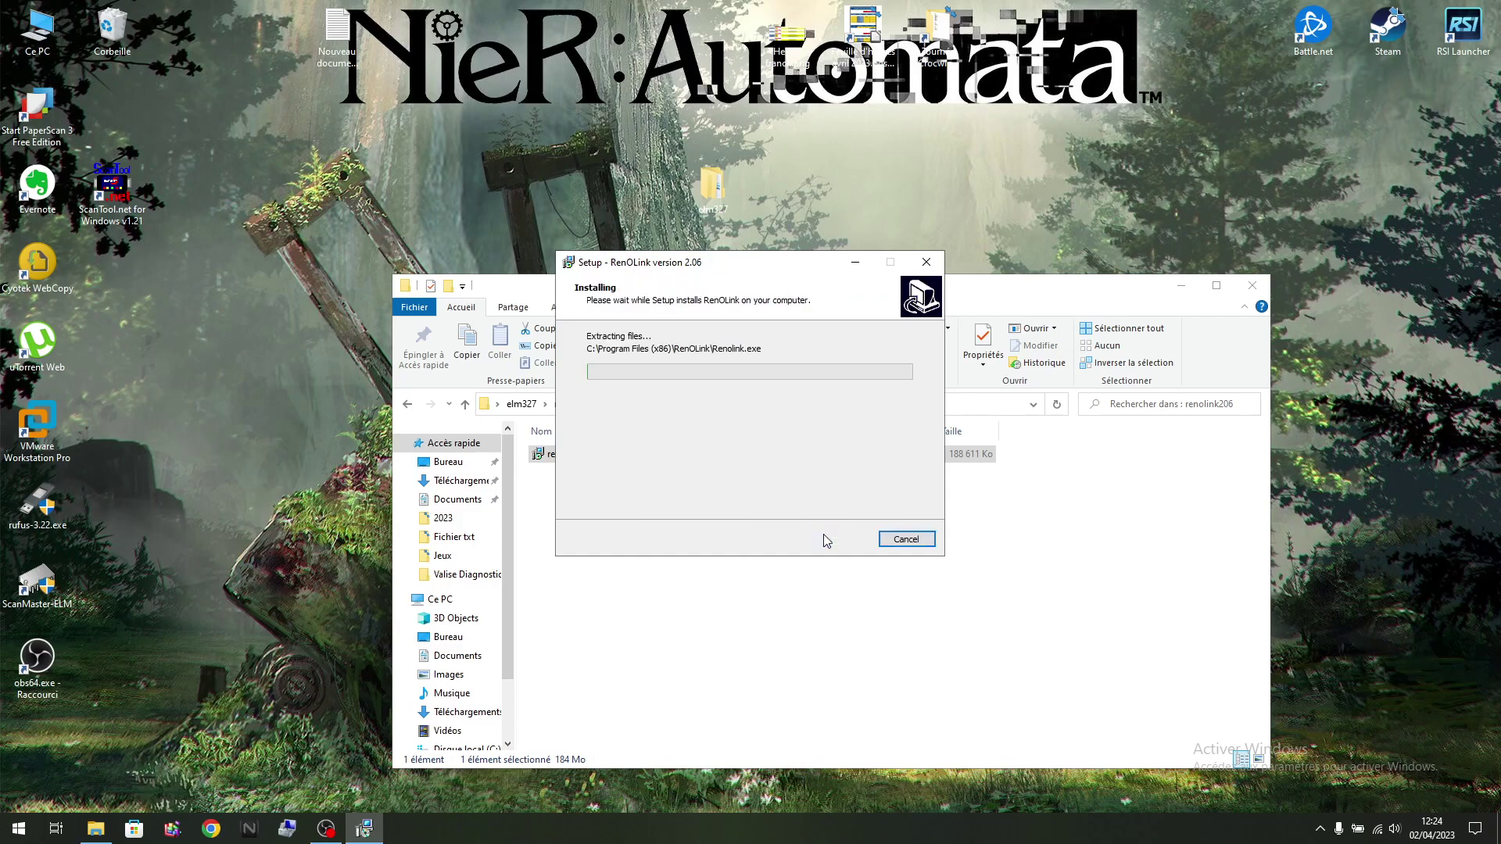
Step: Look through the CDM212364_Setup driver folder inside elm327 and return to the elm327 folder
{"action": "left_click", "coordinate": [694, 649]}
{"action": "key", "text": "alt+Up"}
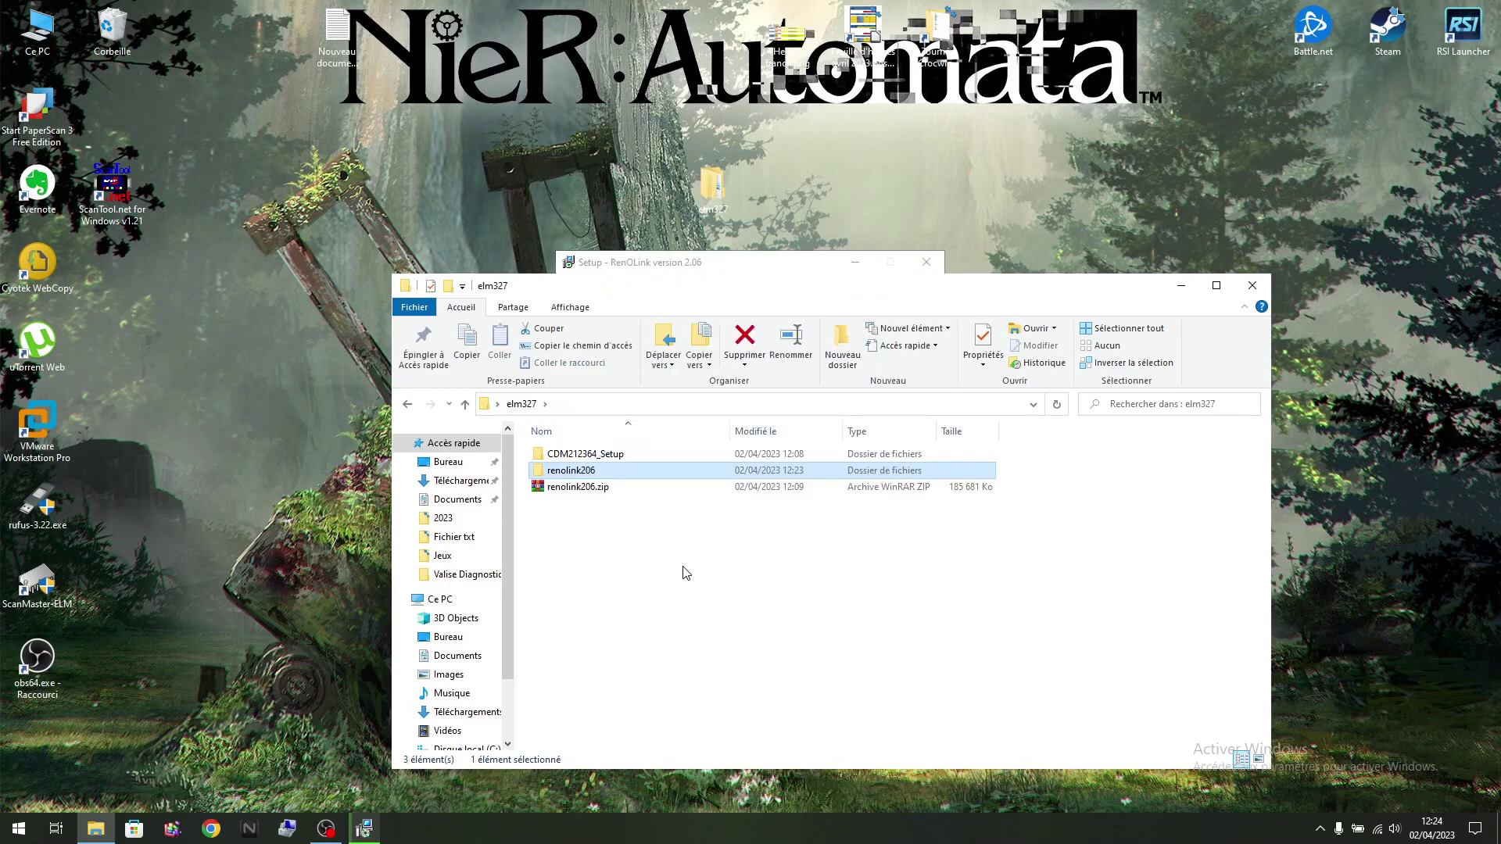
{"action": "double_click", "coordinate": [578, 454]}
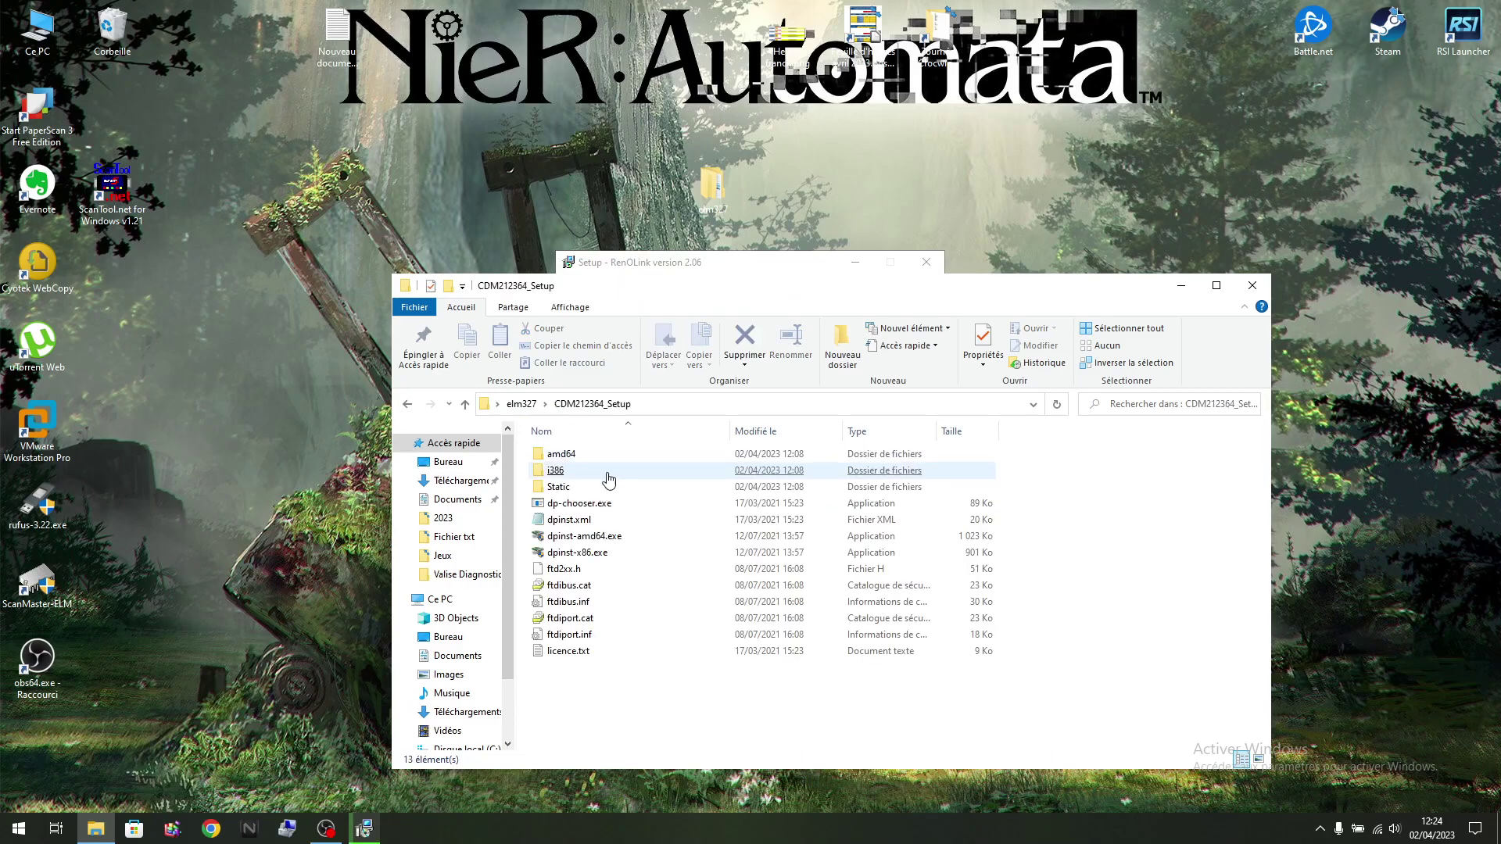
{"action": "left_click", "coordinate": [522, 403]}
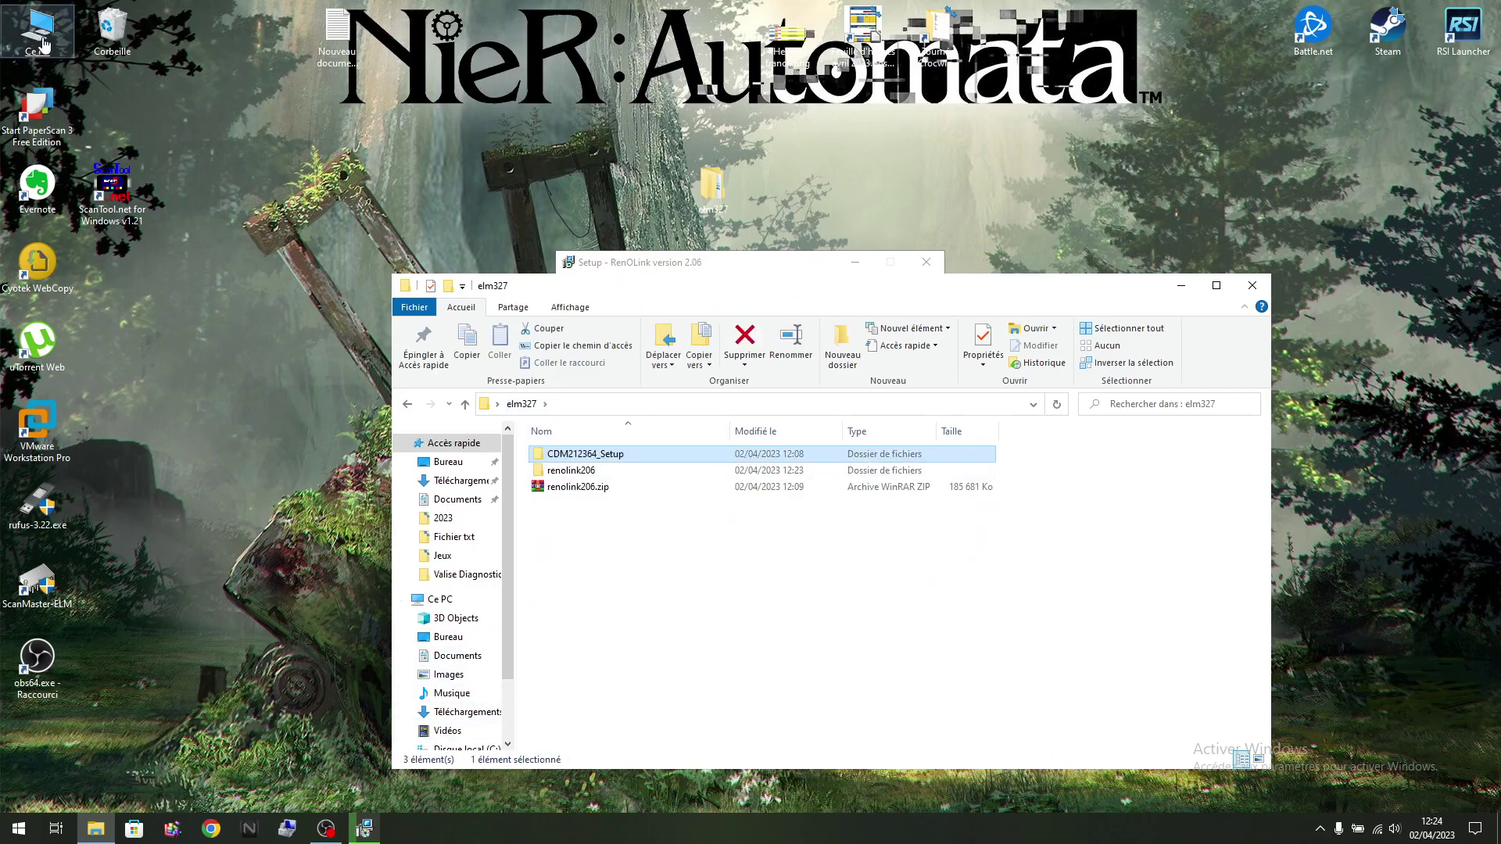
Step: Browse Téléchargements to Valise Diagnostique > Drivers > Drivers, examine the CDM21228_Setup and CDM212364_Setup folders, and close the window
{"action": "left_click", "coordinate": [468, 711]}
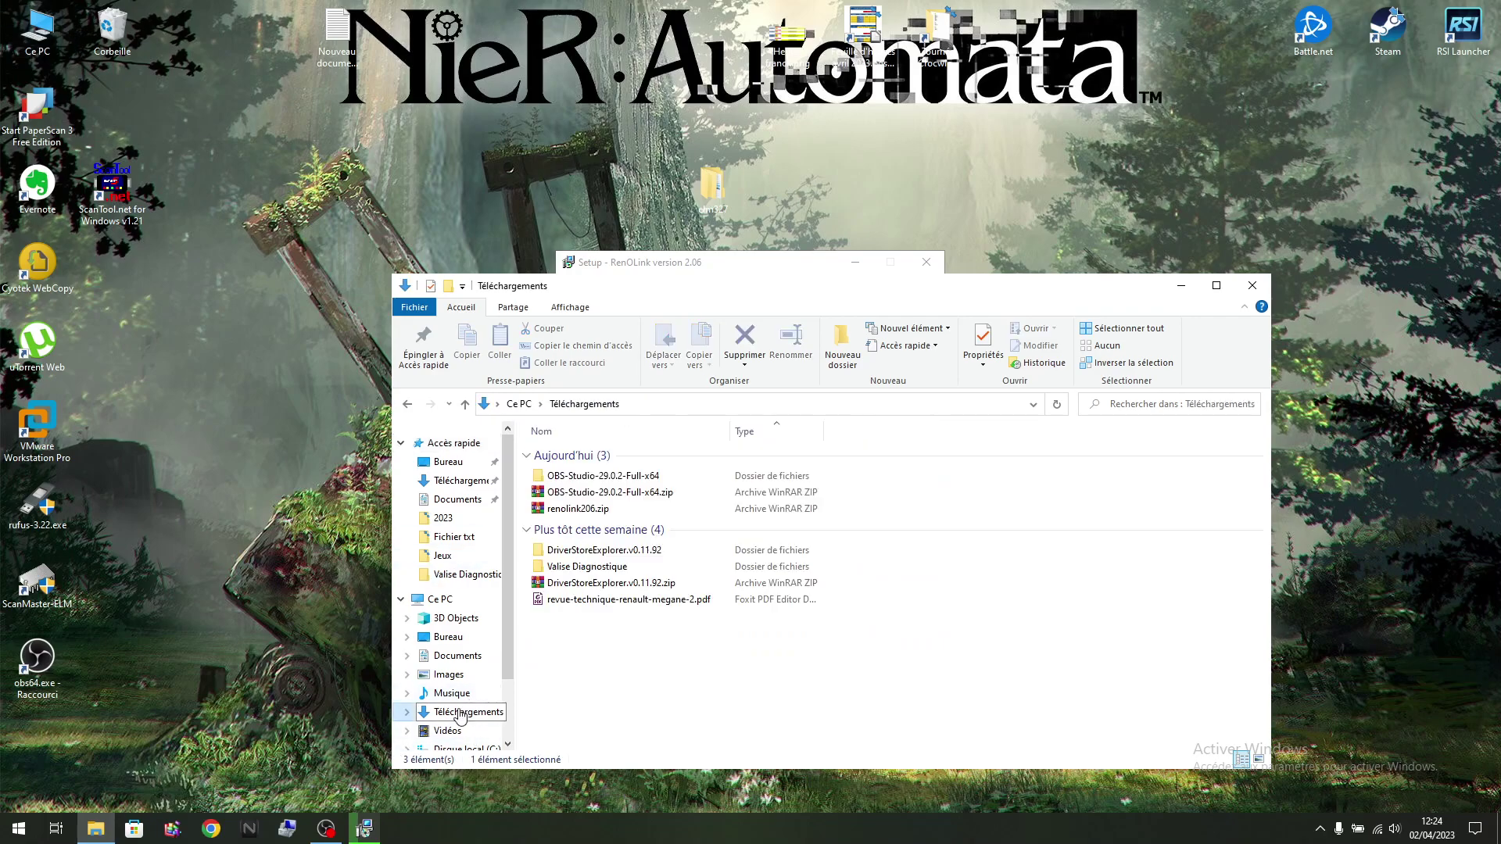
{"action": "double_click", "coordinate": [575, 569]}
{"action": "double_click", "coordinate": [575, 454]}
{"action": "double_click", "coordinate": [598, 457]}
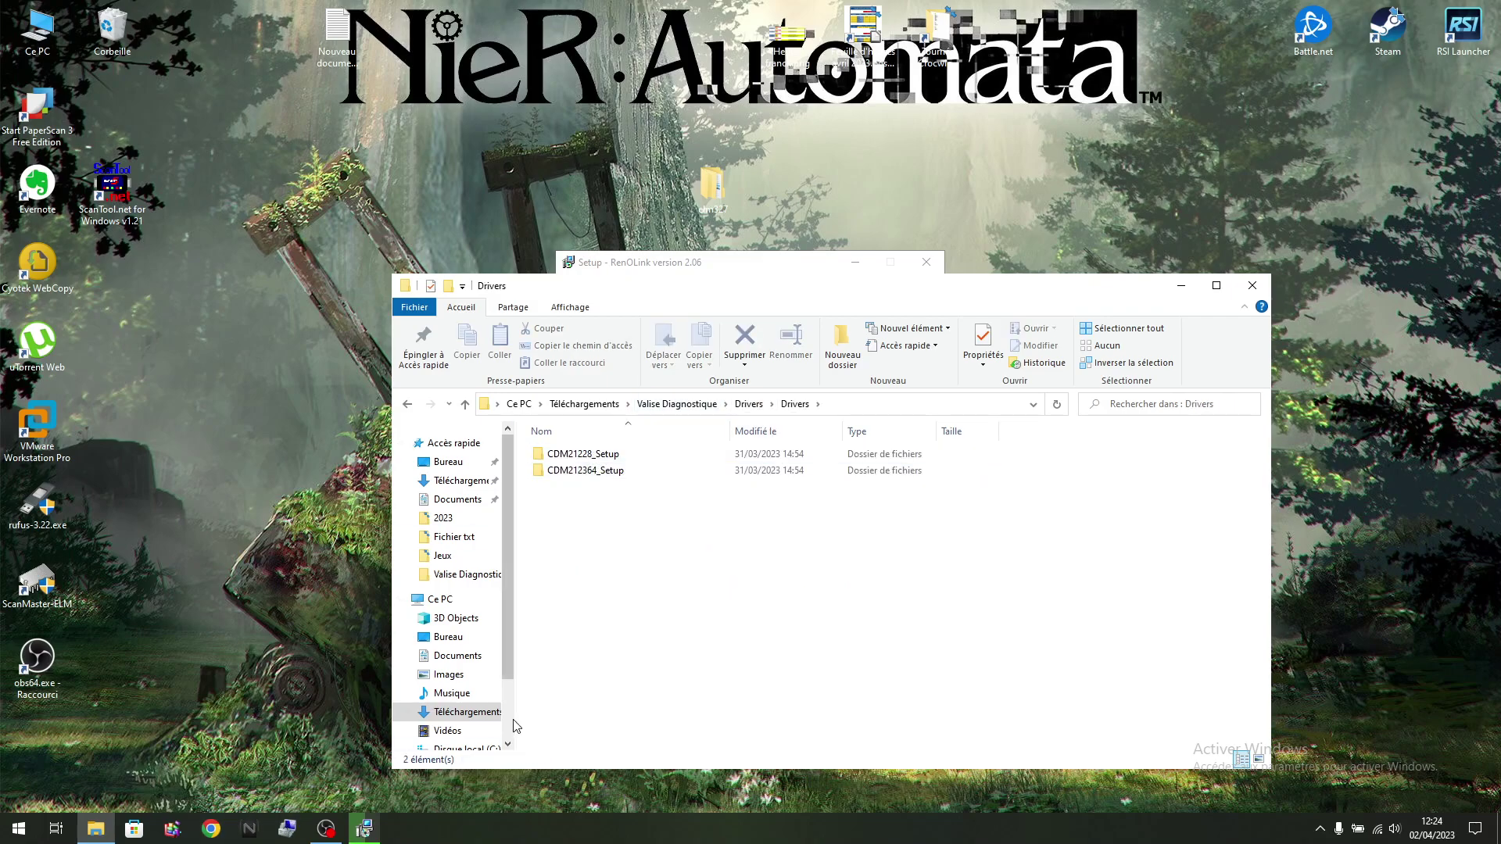
{"action": "left_click", "coordinate": [596, 460]}
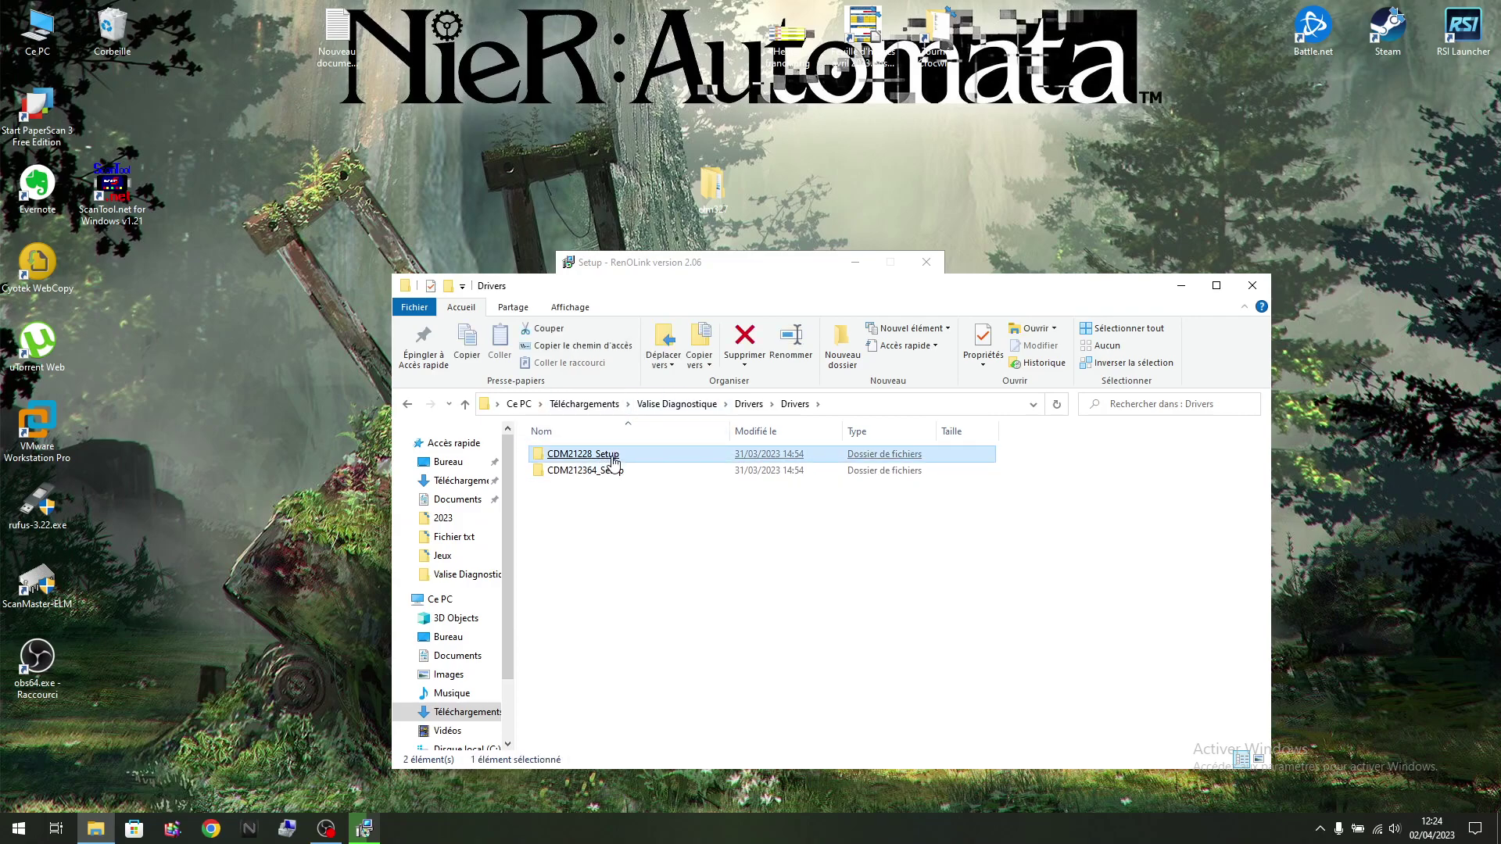
{"action": "left_click", "coordinate": [592, 473]}
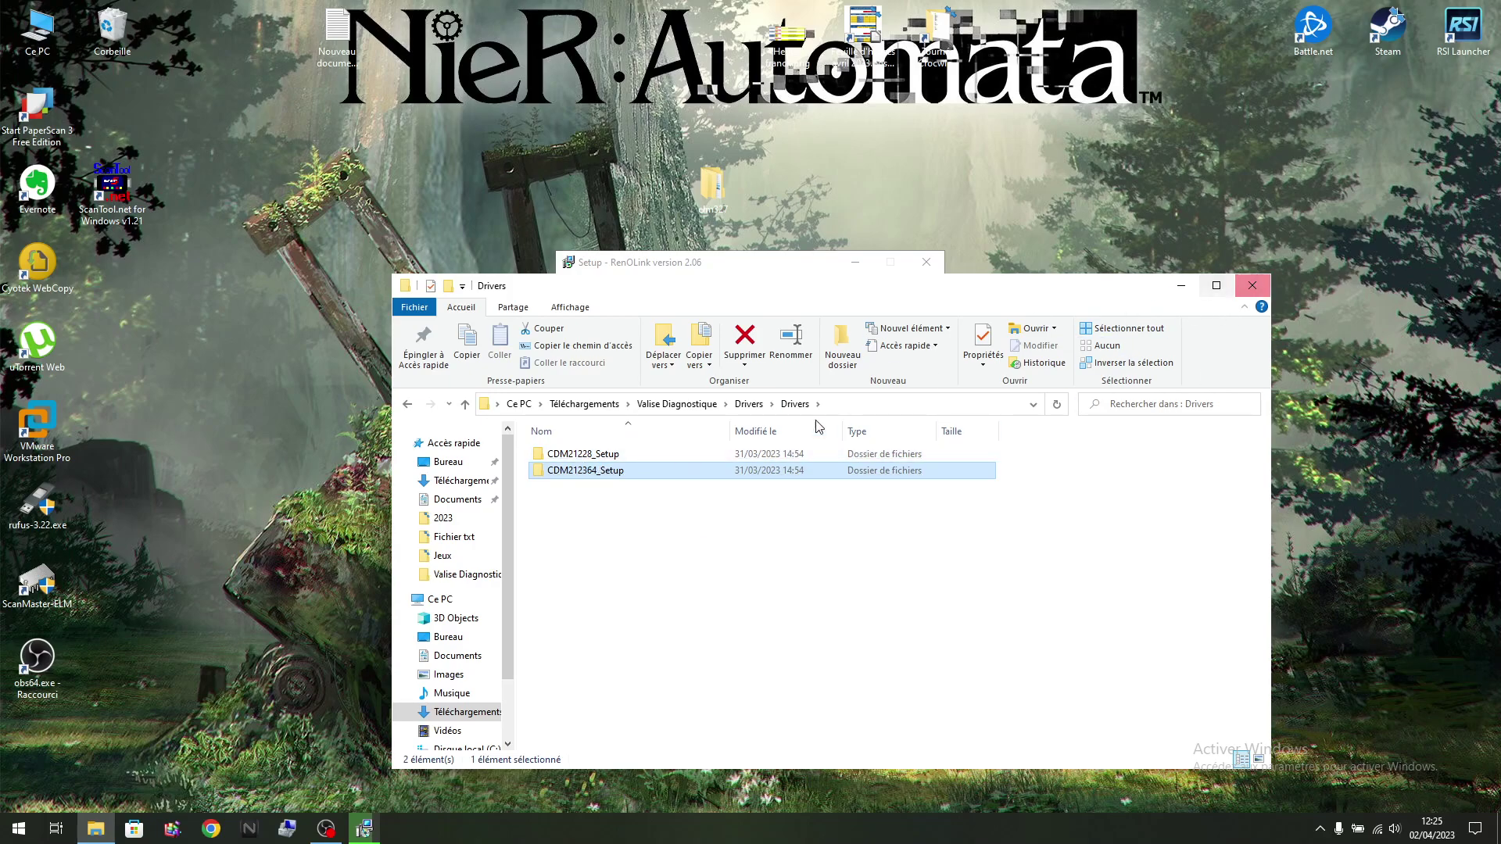
{"action": "left_click", "coordinate": [1252, 286]}
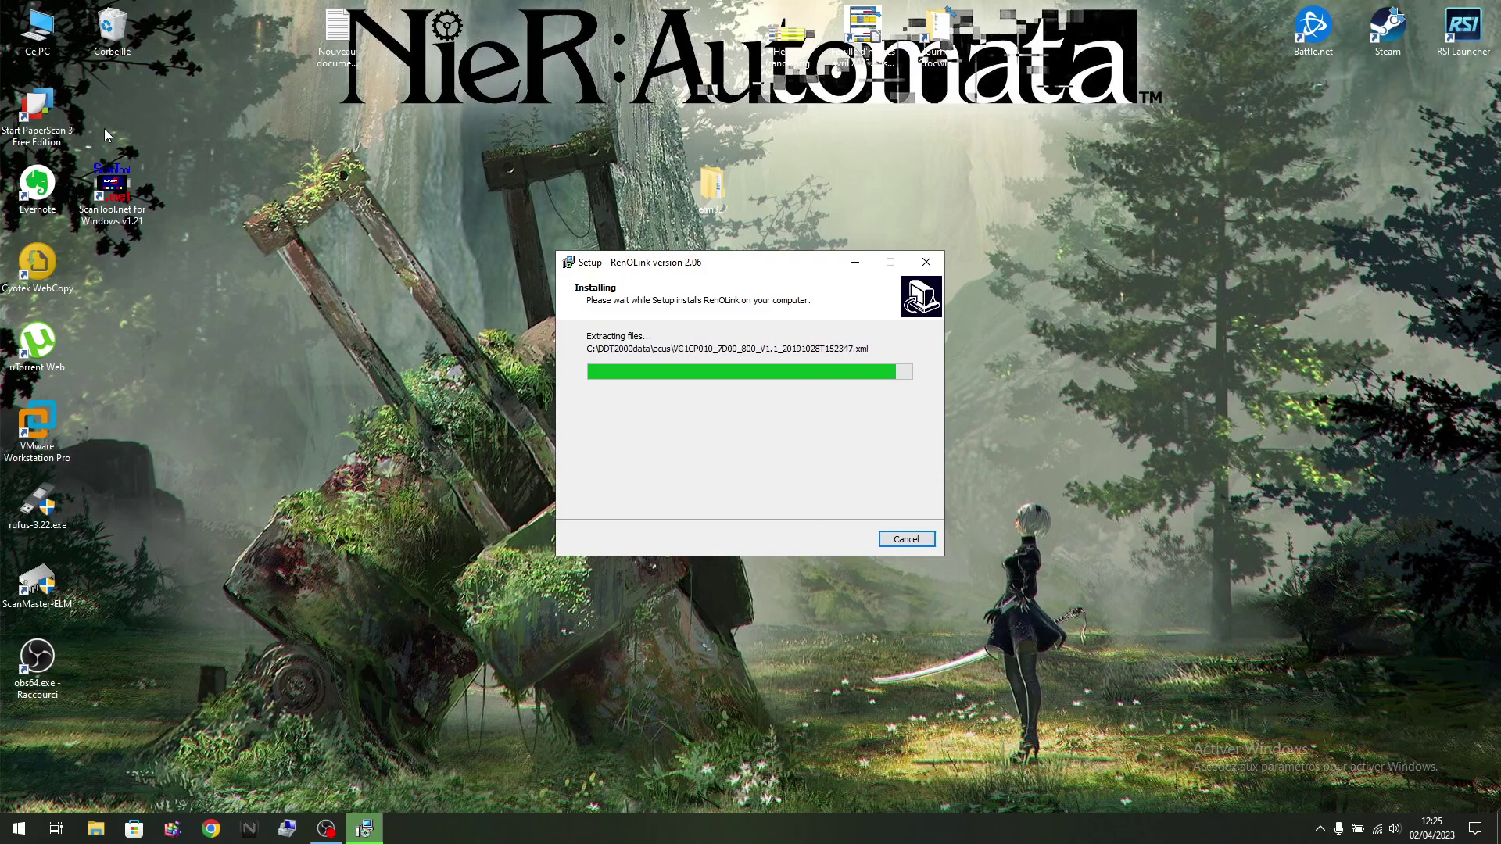
Step: Open the device manager through computer management and expand the USB bus controllers to examine their devices
{"action": "right_click", "coordinate": [44, 34]}
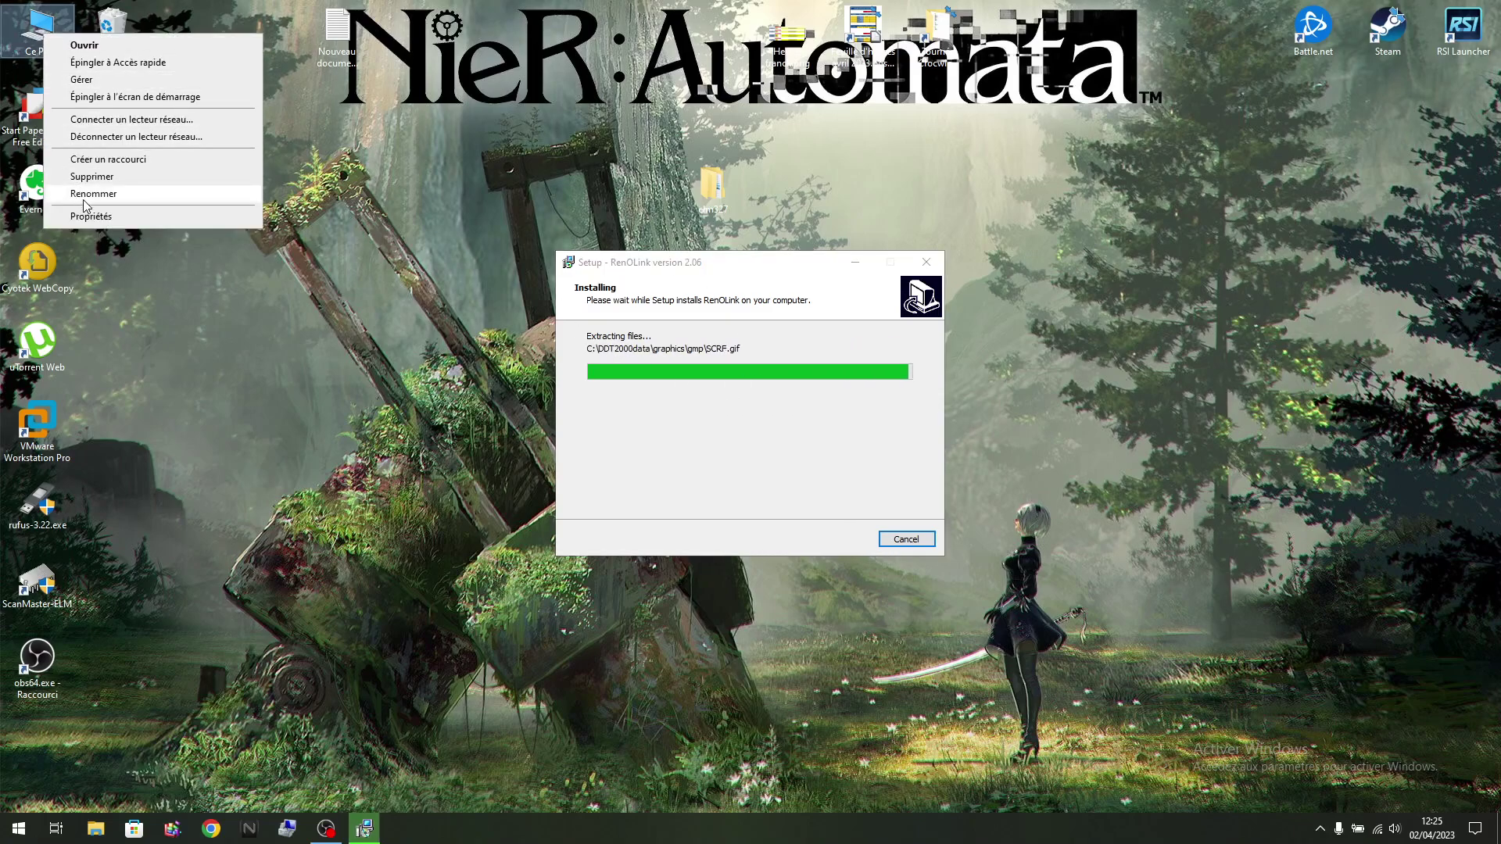
{"action": "left_click", "coordinate": [88, 73]}
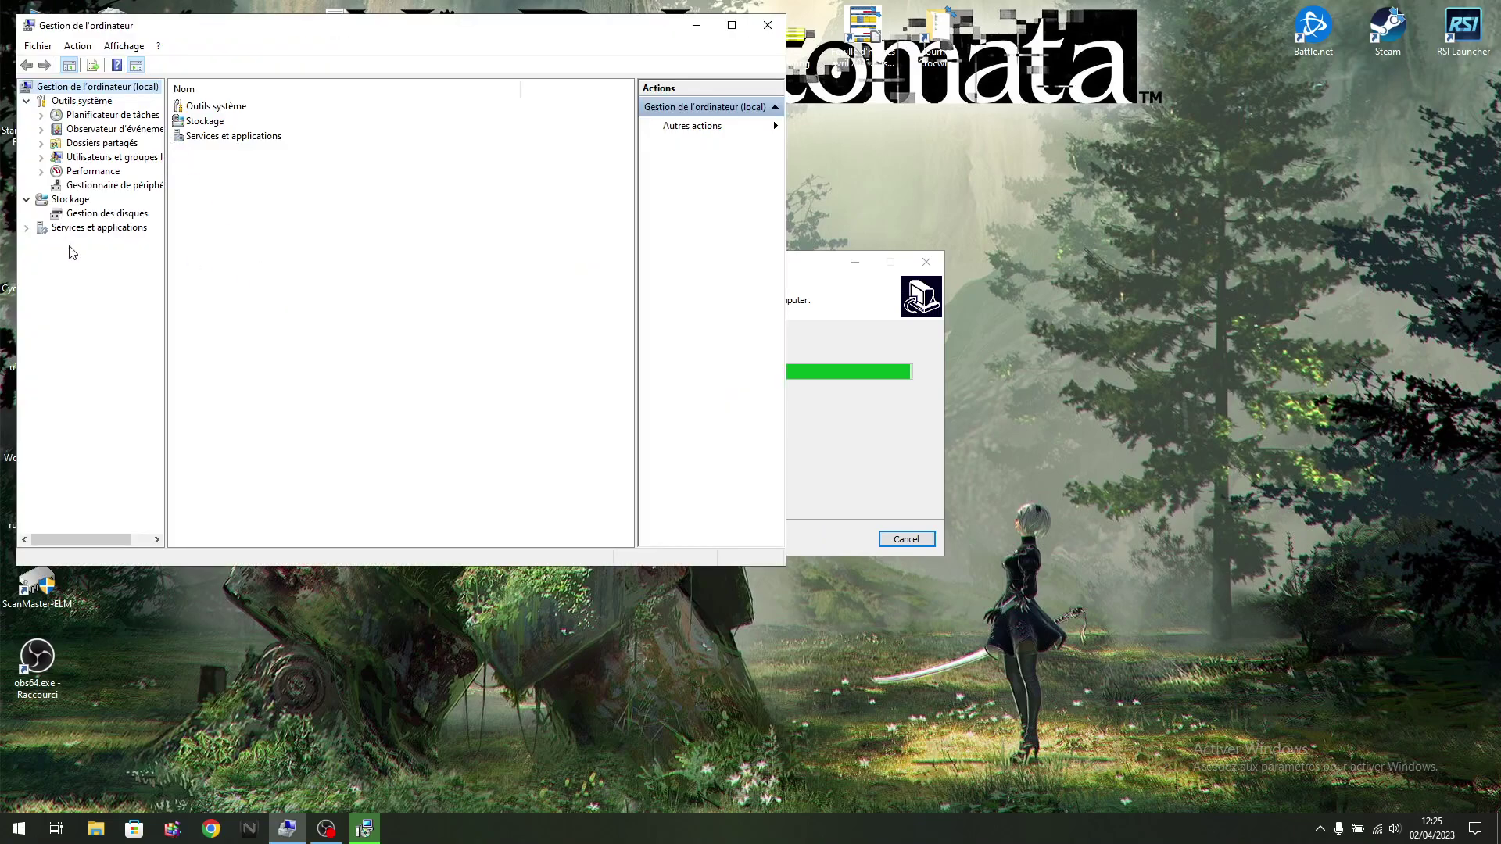
{"action": "left_click", "coordinate": [111, 186]}
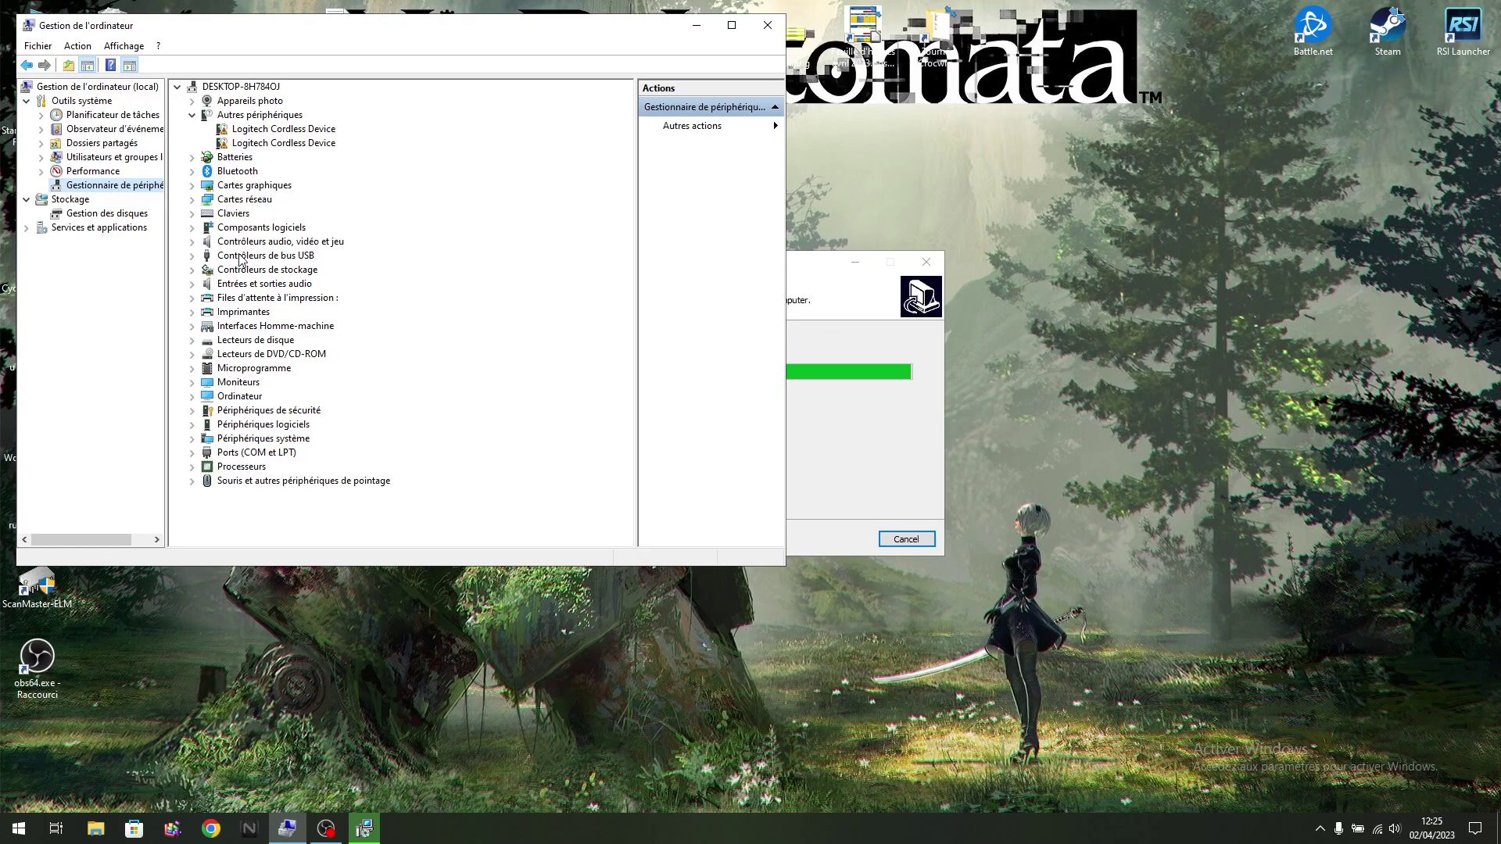
{"action": "left_click", "coordinate": [191, 256]}
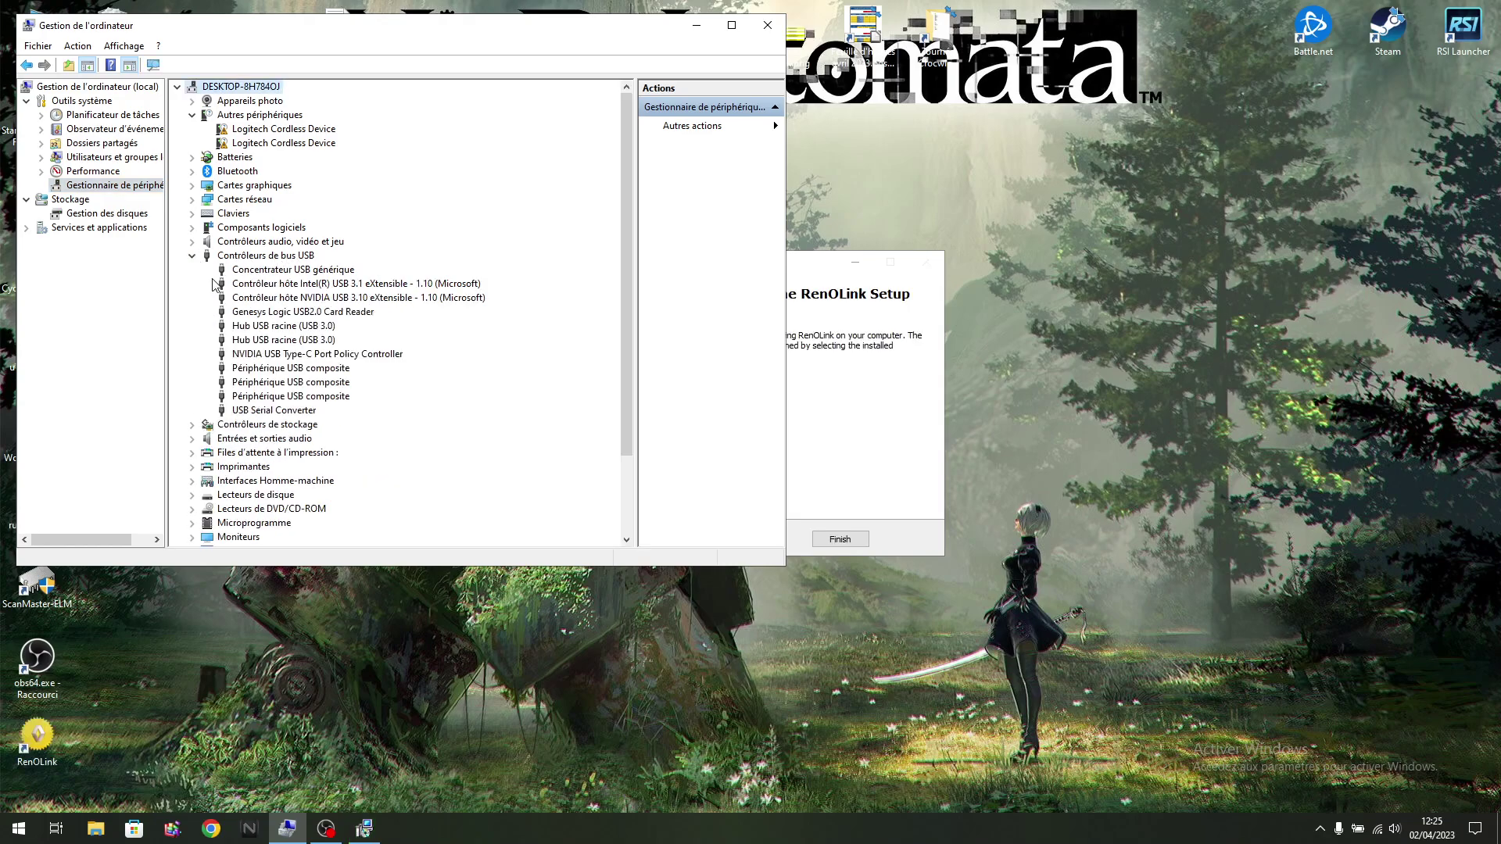
Step: Check the advanced settings of the USB Serial Converter for virtual COM port support and close its properties
{"action": "double_click", "coordinate": [296, 410]}
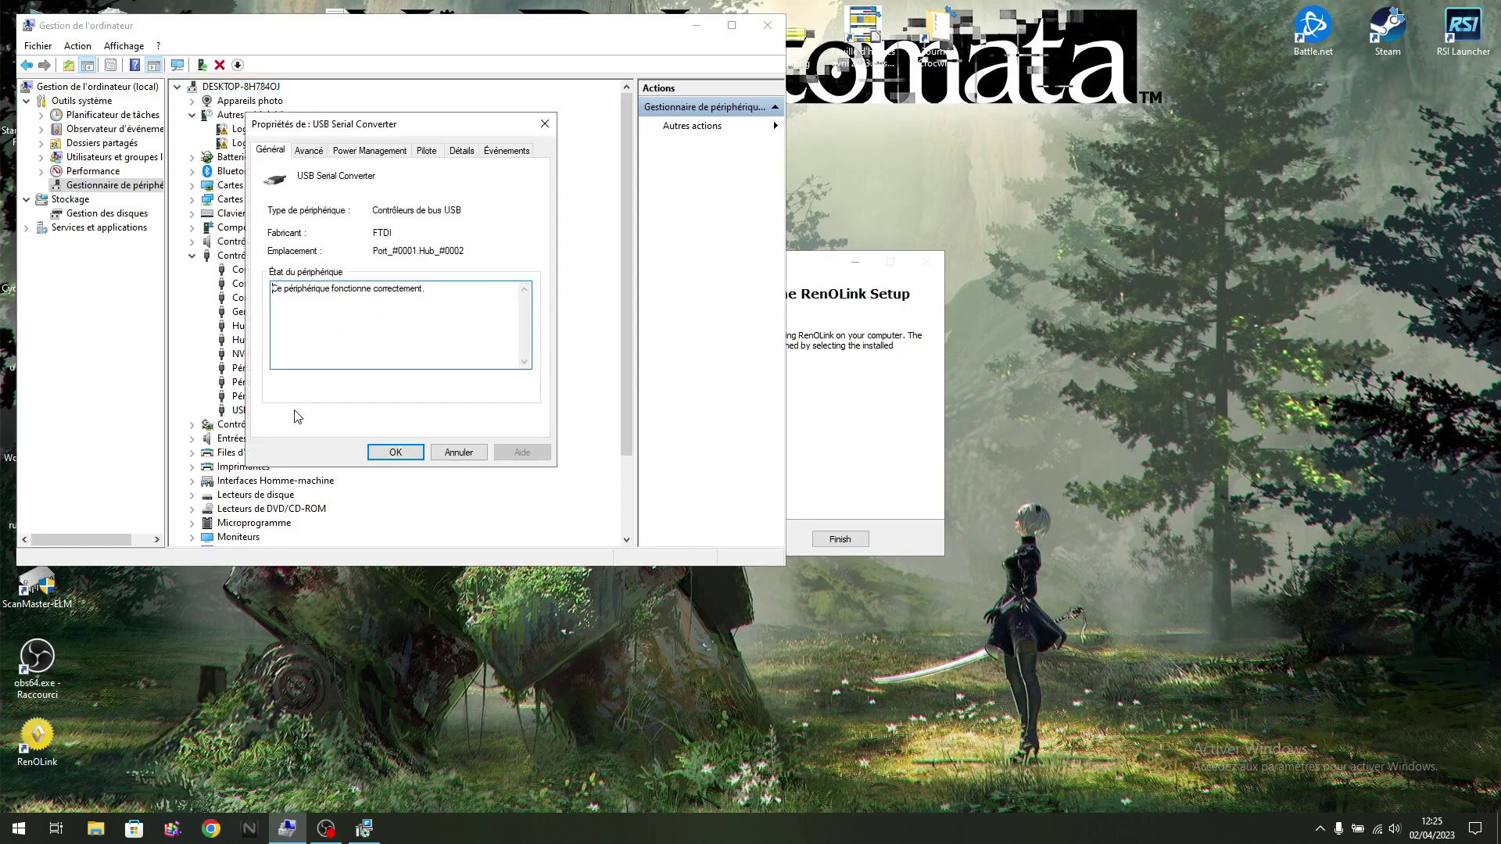
{"action": "left_click", "coordinate": [320, 156]}
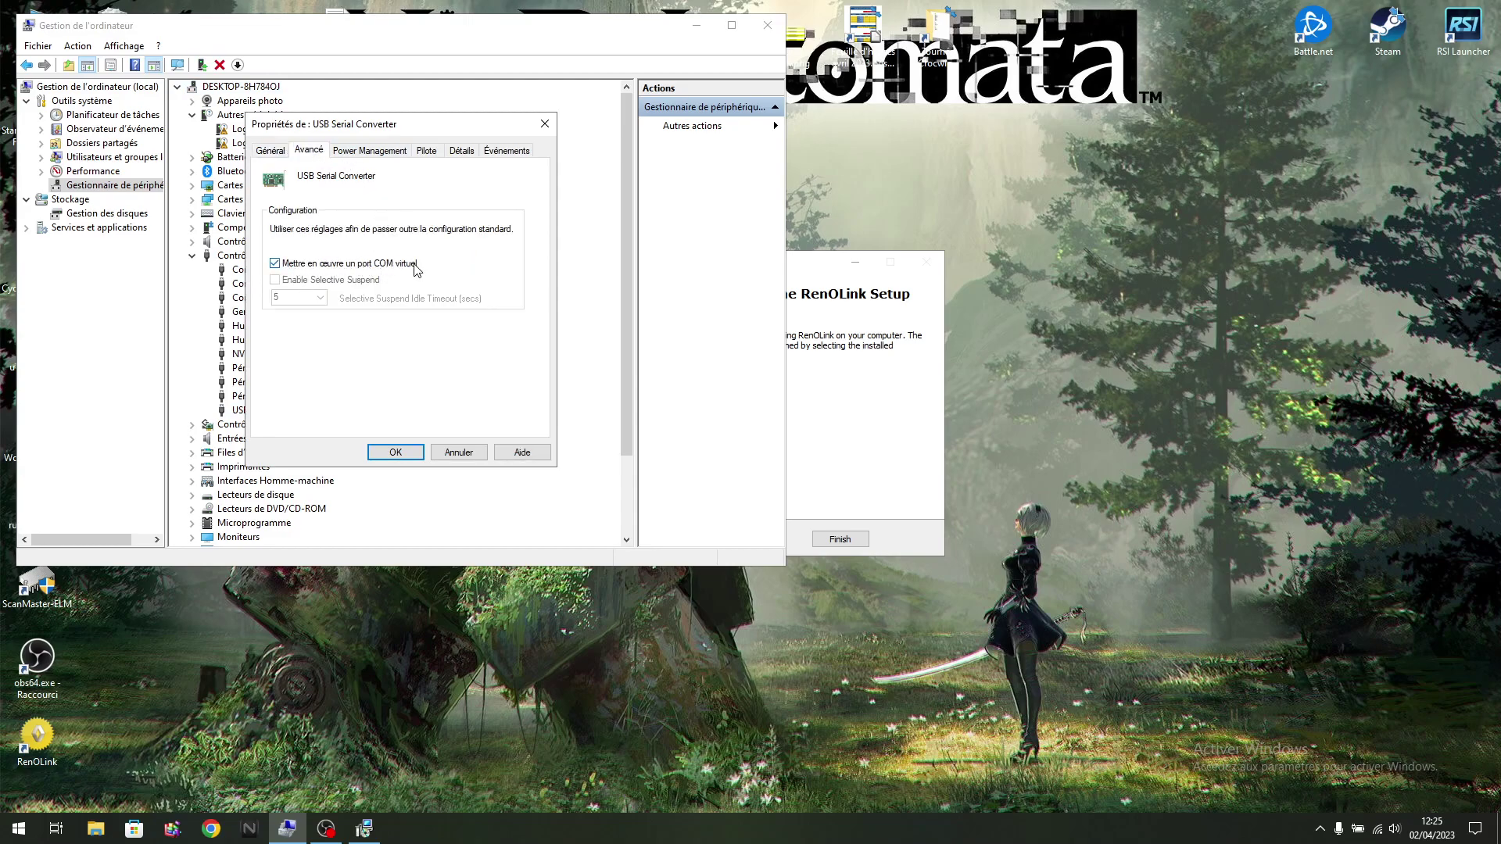
{"action": "left_click", "coordinate": [395, 452]}
Step: Examine the advanced port settings and available COM numbers of the USB Serial Port under Ports (COM et LPT), then close computer management without changes
{"action": "scroll", "coordinate": [305, 422], "scroll_direction": "down", "scroll_amount": 2}
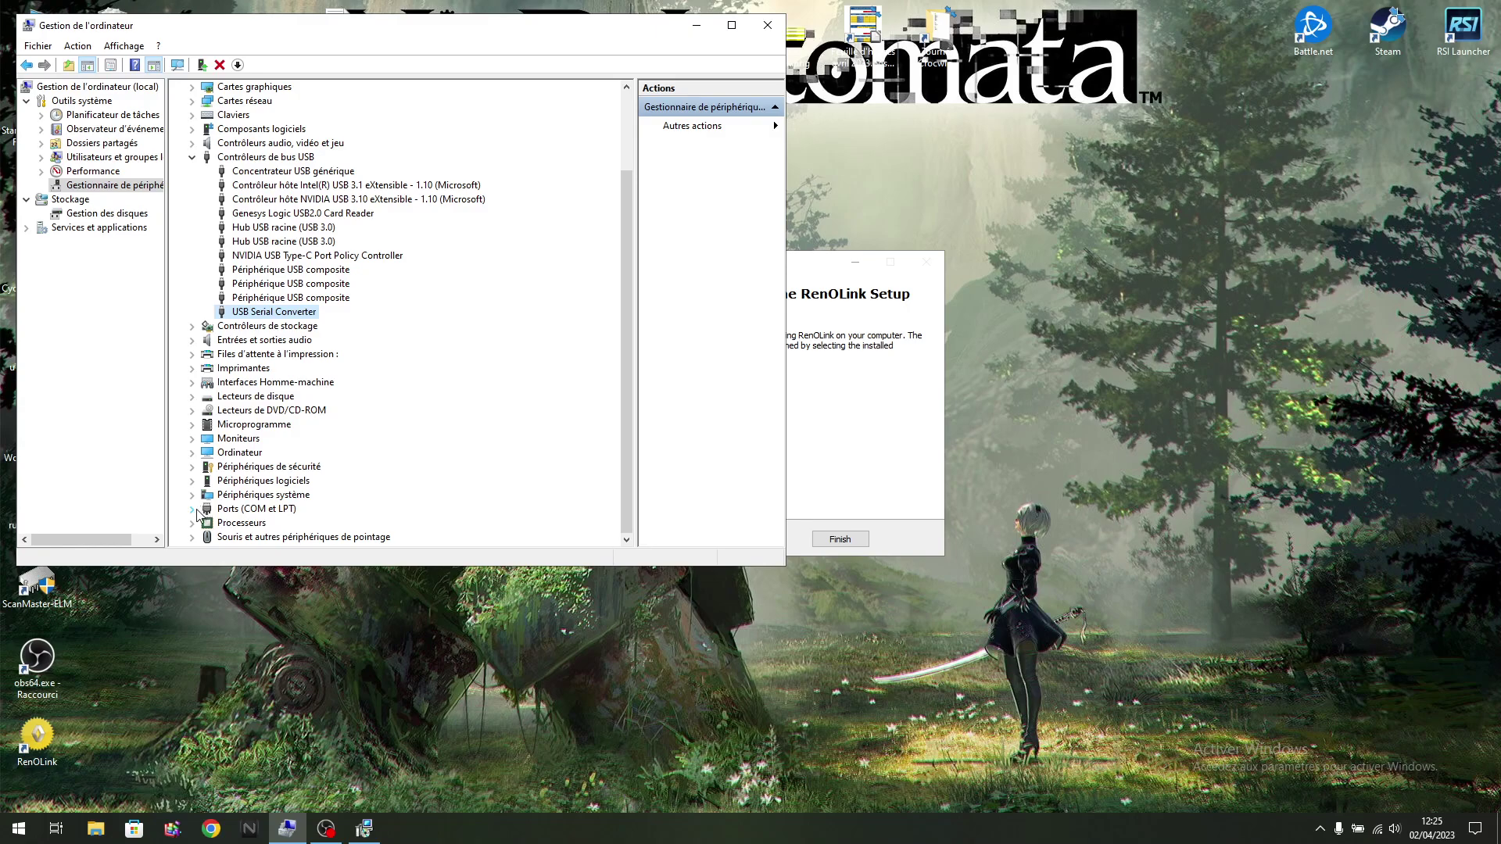
{"action": "left_click", "coordinate": [193, 509]}
{"action": "left_click", "coordinate": [242, 524]}
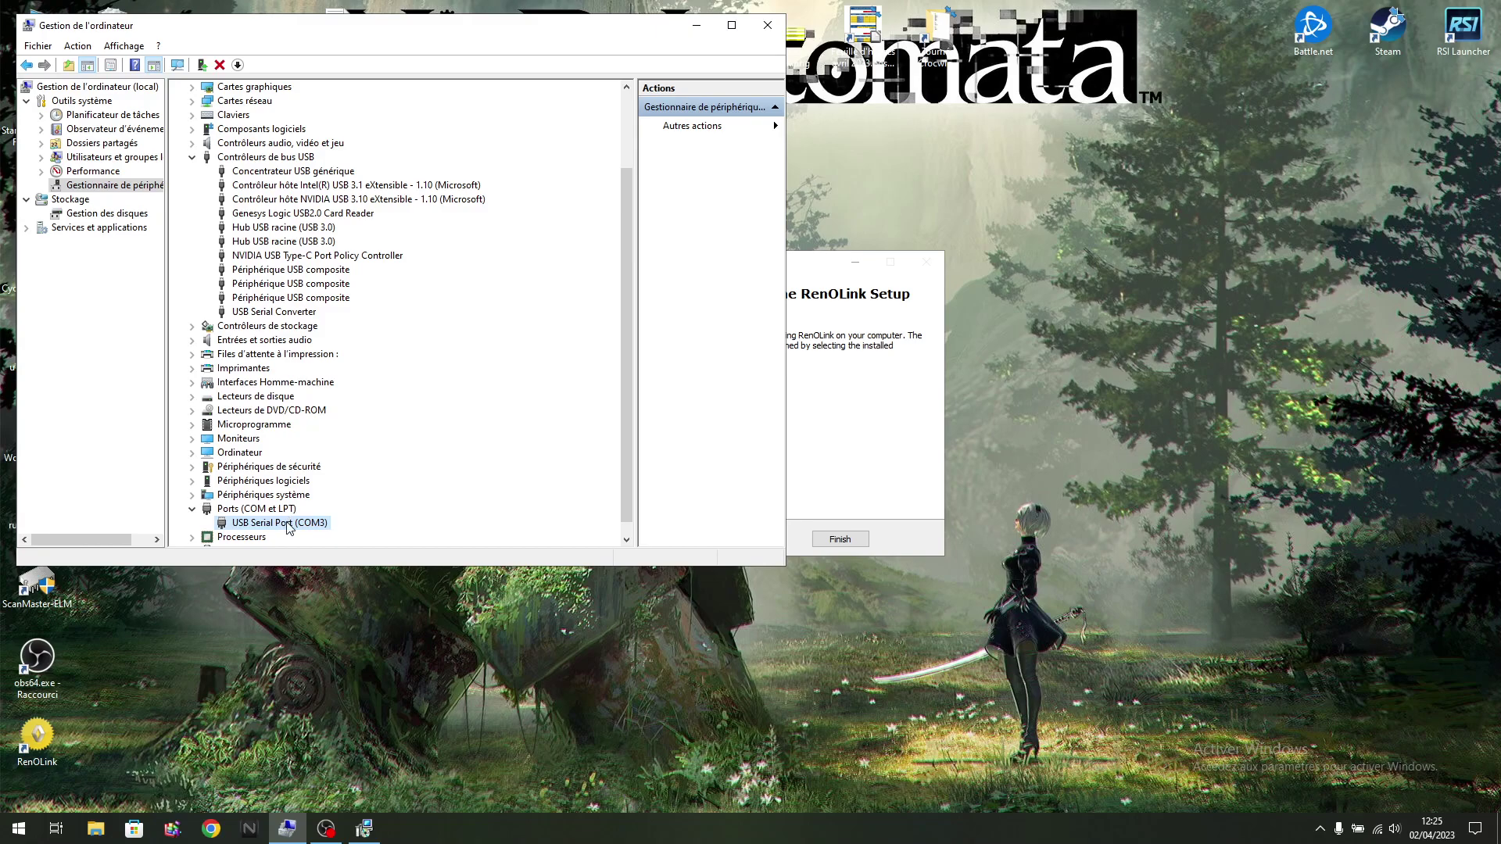
{"action": "double_click", "coordinate": [286, 523]}
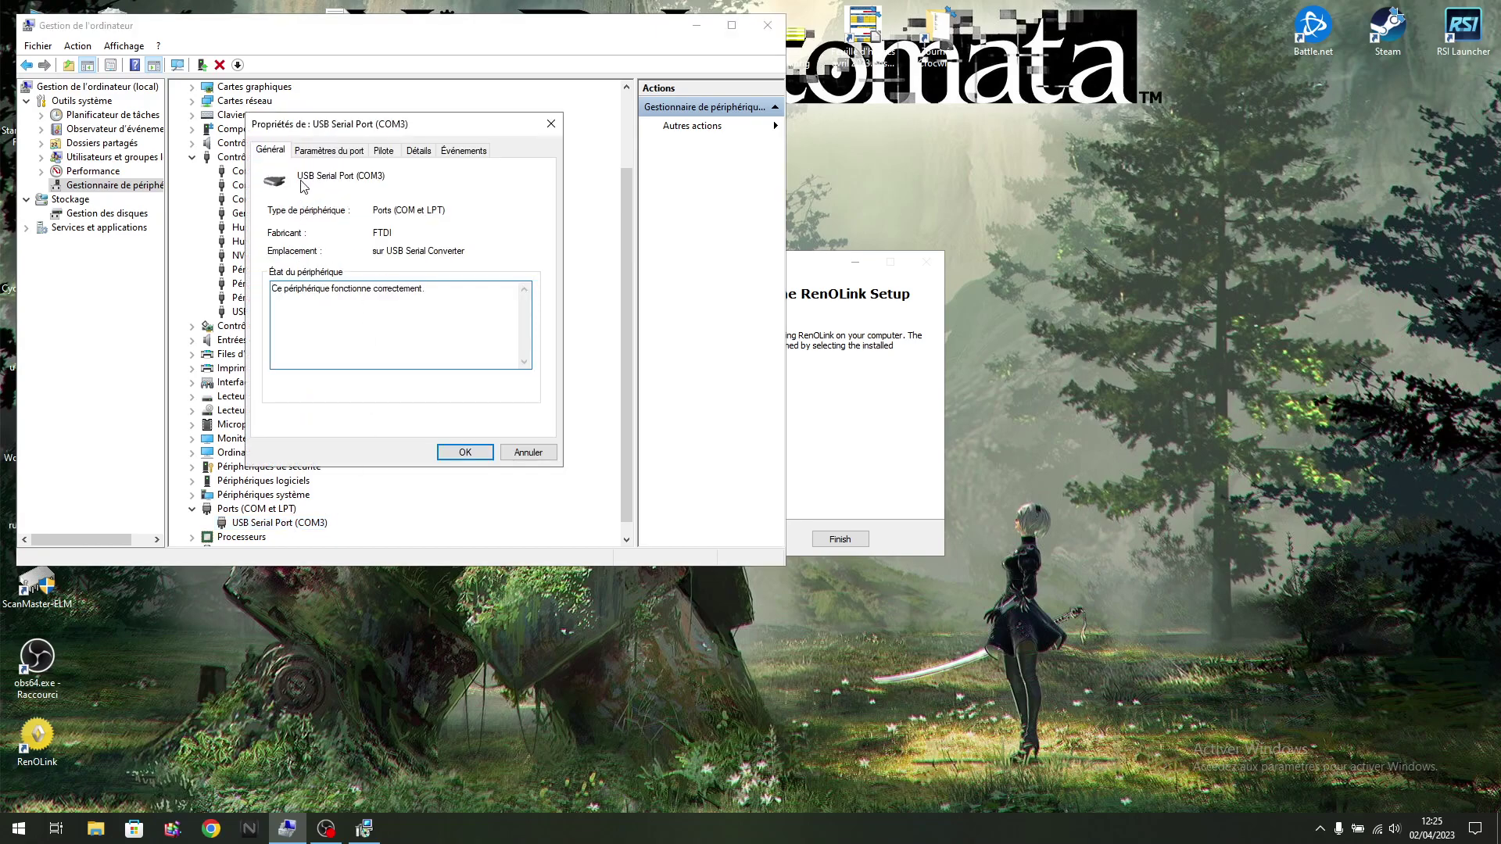
{"action": "left_click", "coordinate": [328, 151]}
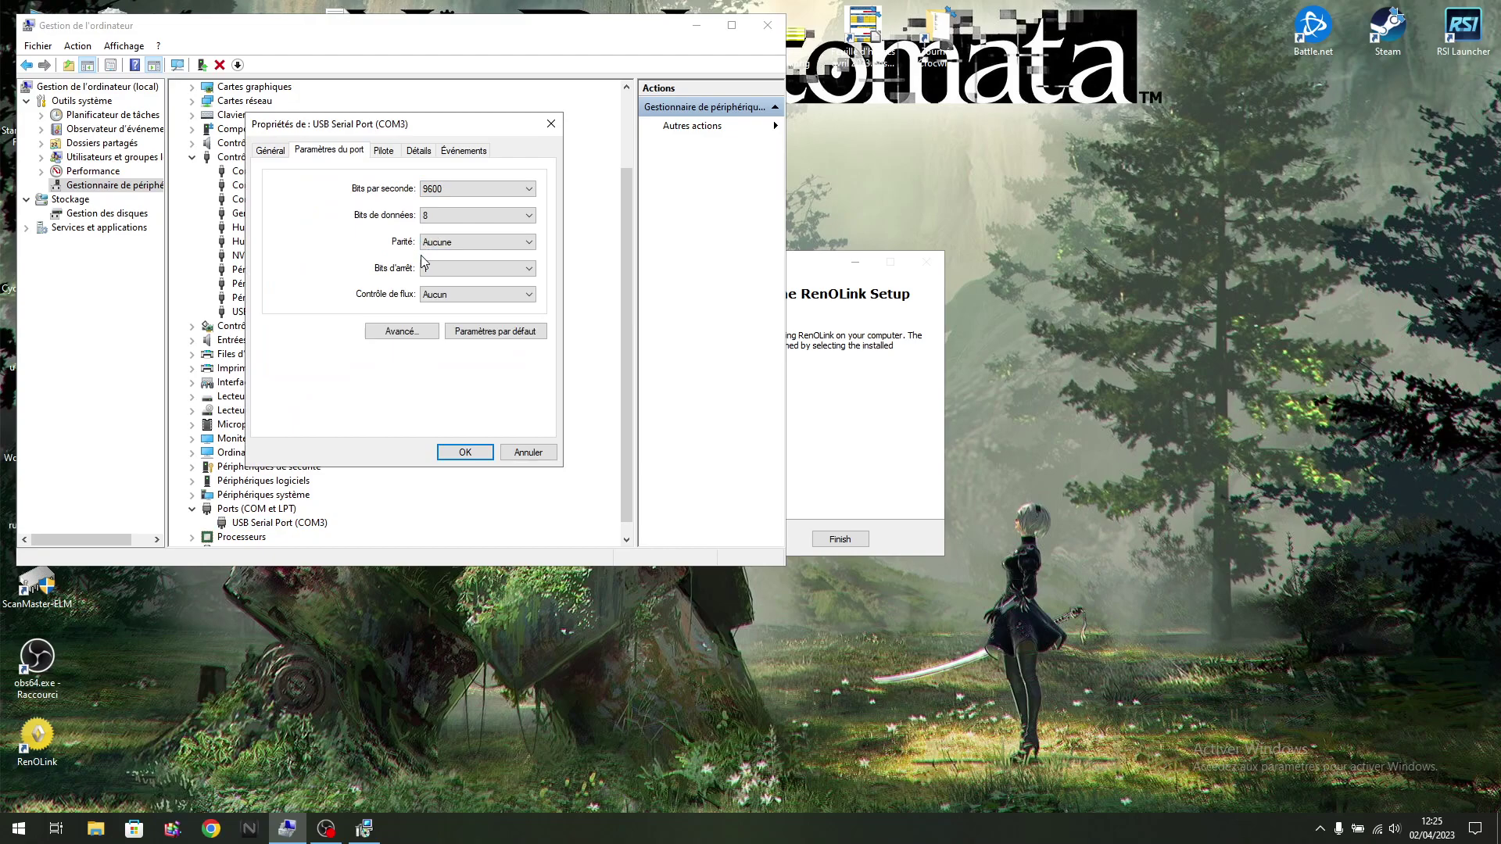
{"action": "left_click", "coordinate": [387, 339]}
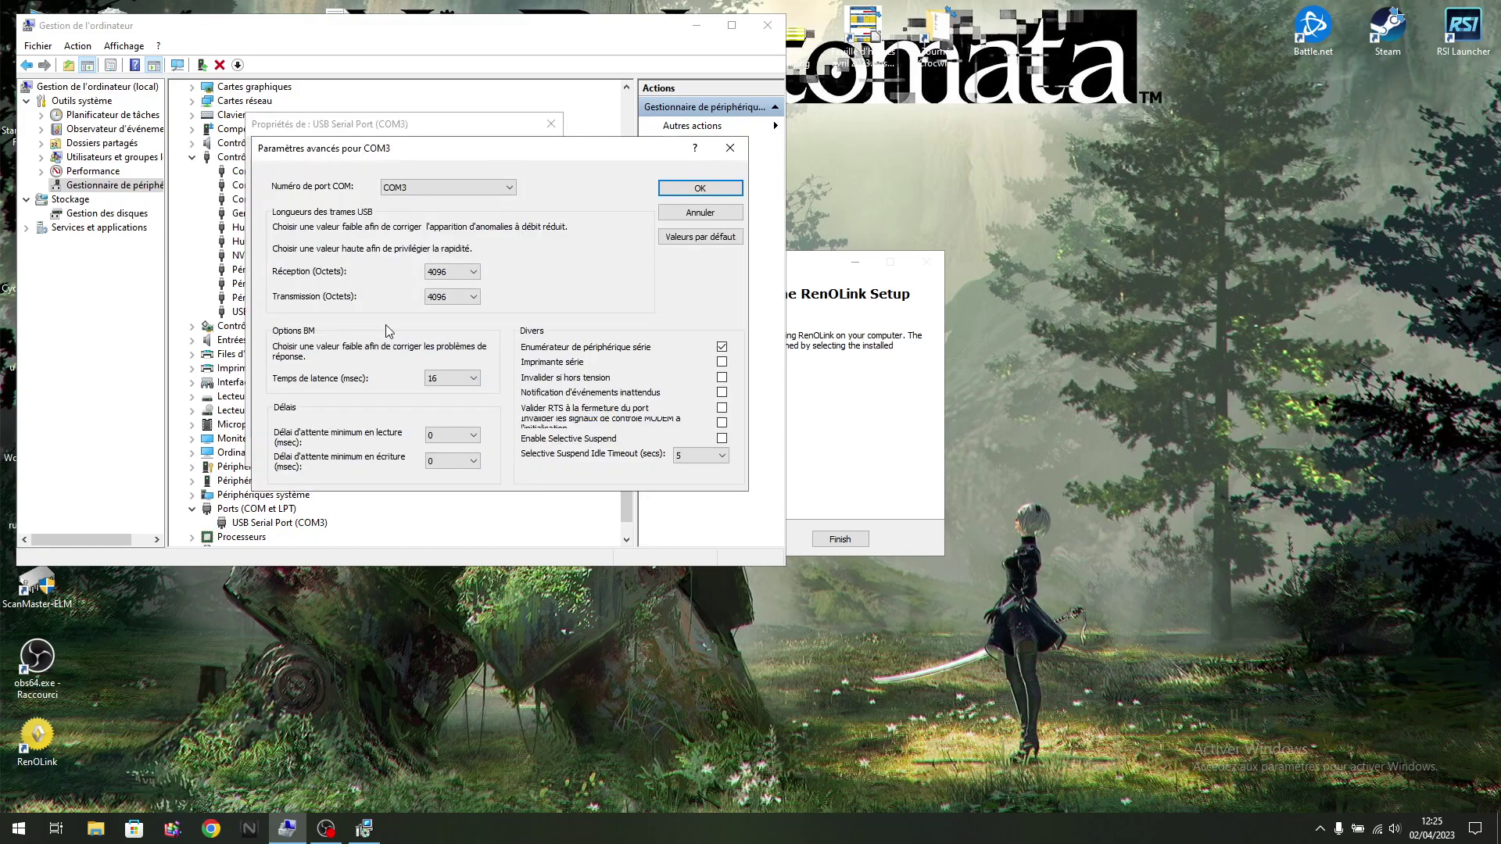
{"action": "left_click", "coordinate": [423, 188]}
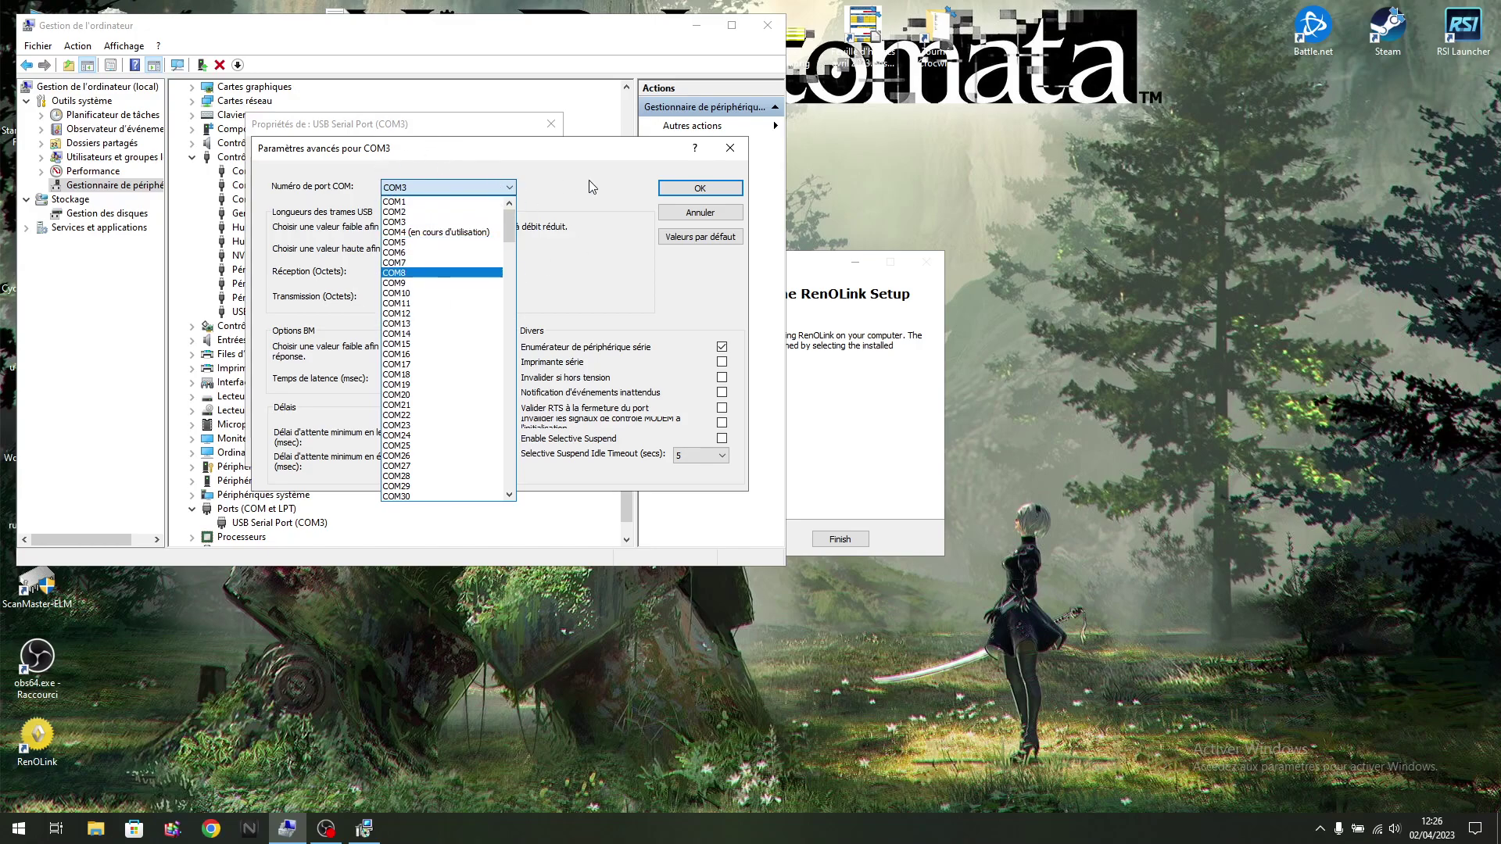
{"action": "left_click", "coordinate": [552, 171]}
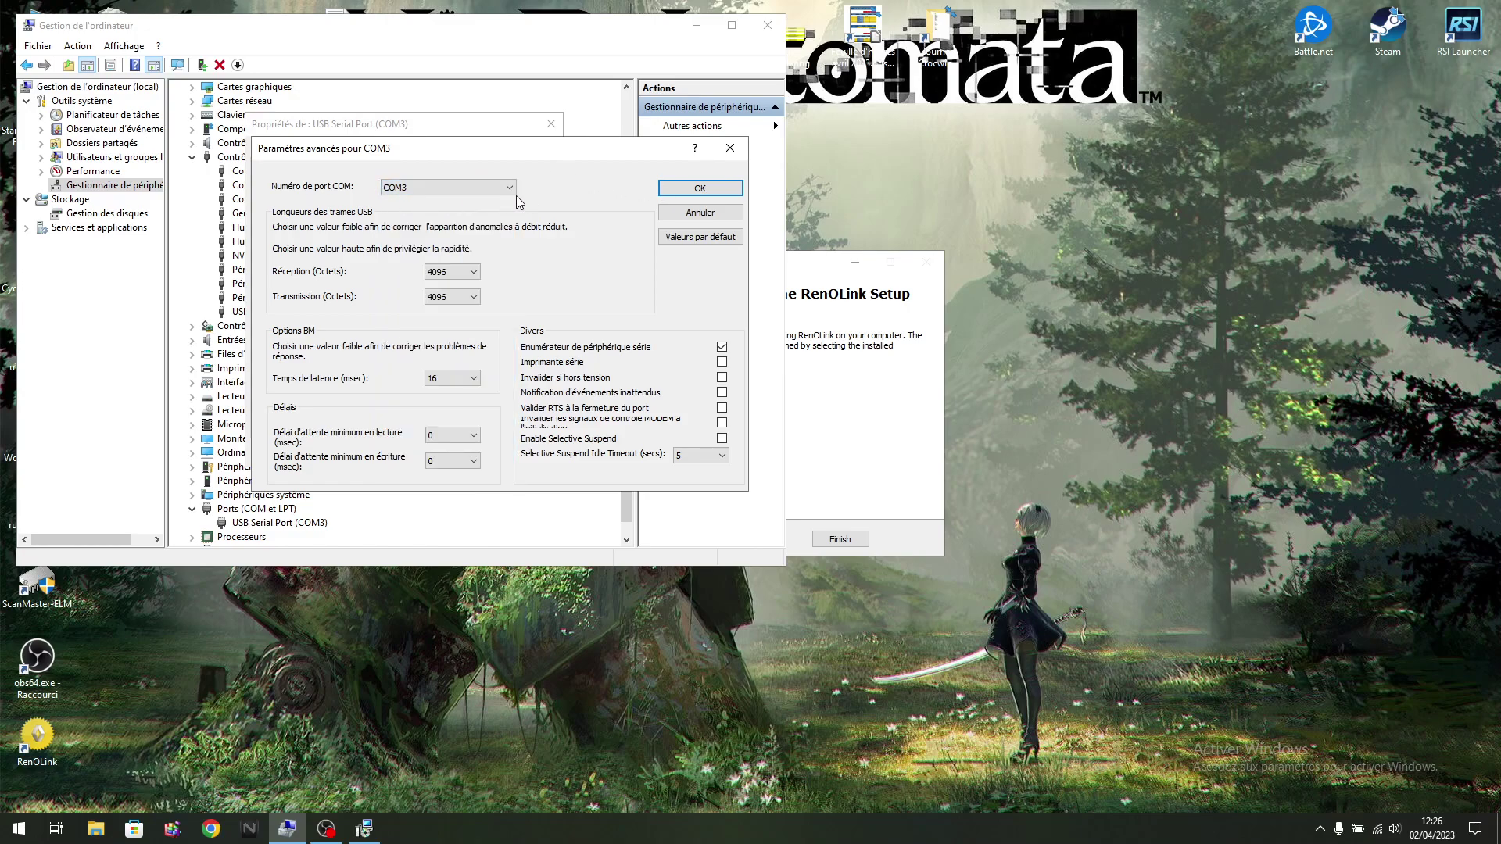
{"action": "left_click", "coordinate": [729, 148]}
{"action": "left_click", "coordinate": [551, 124]}
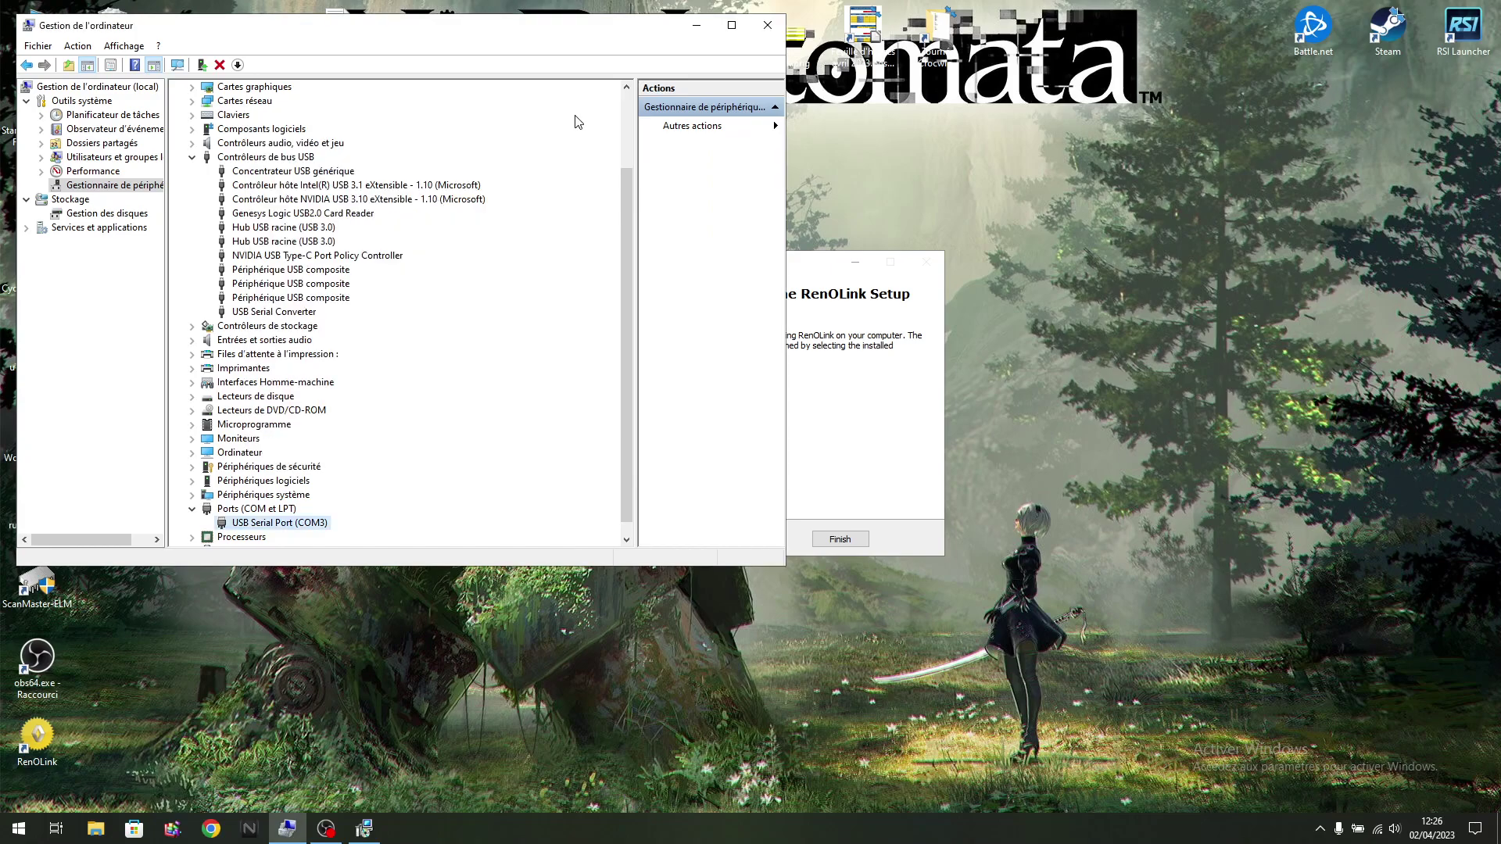
{"action": "left_click", "coordinate": [767, 24]}
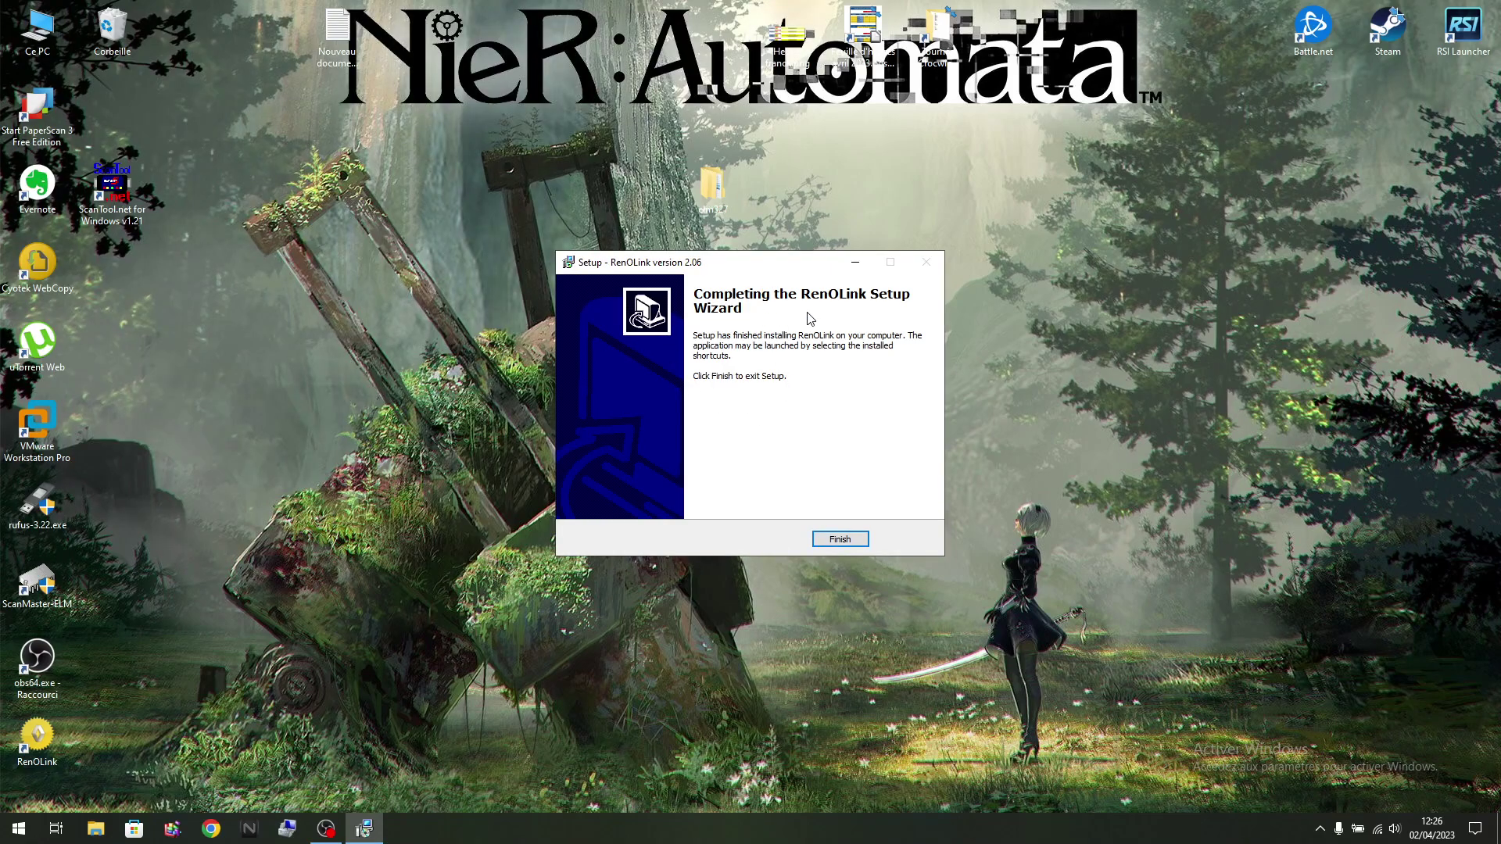
Step: Finish the RenOLink setup wizard and move the RenOLink shortcut to the middle of the desktop
{"action": "left_click", "coordinate": [834, 541]}
{"action": "left_click_drag", "start_coordinate": [37, 735], "coordinate": [608, 508]}
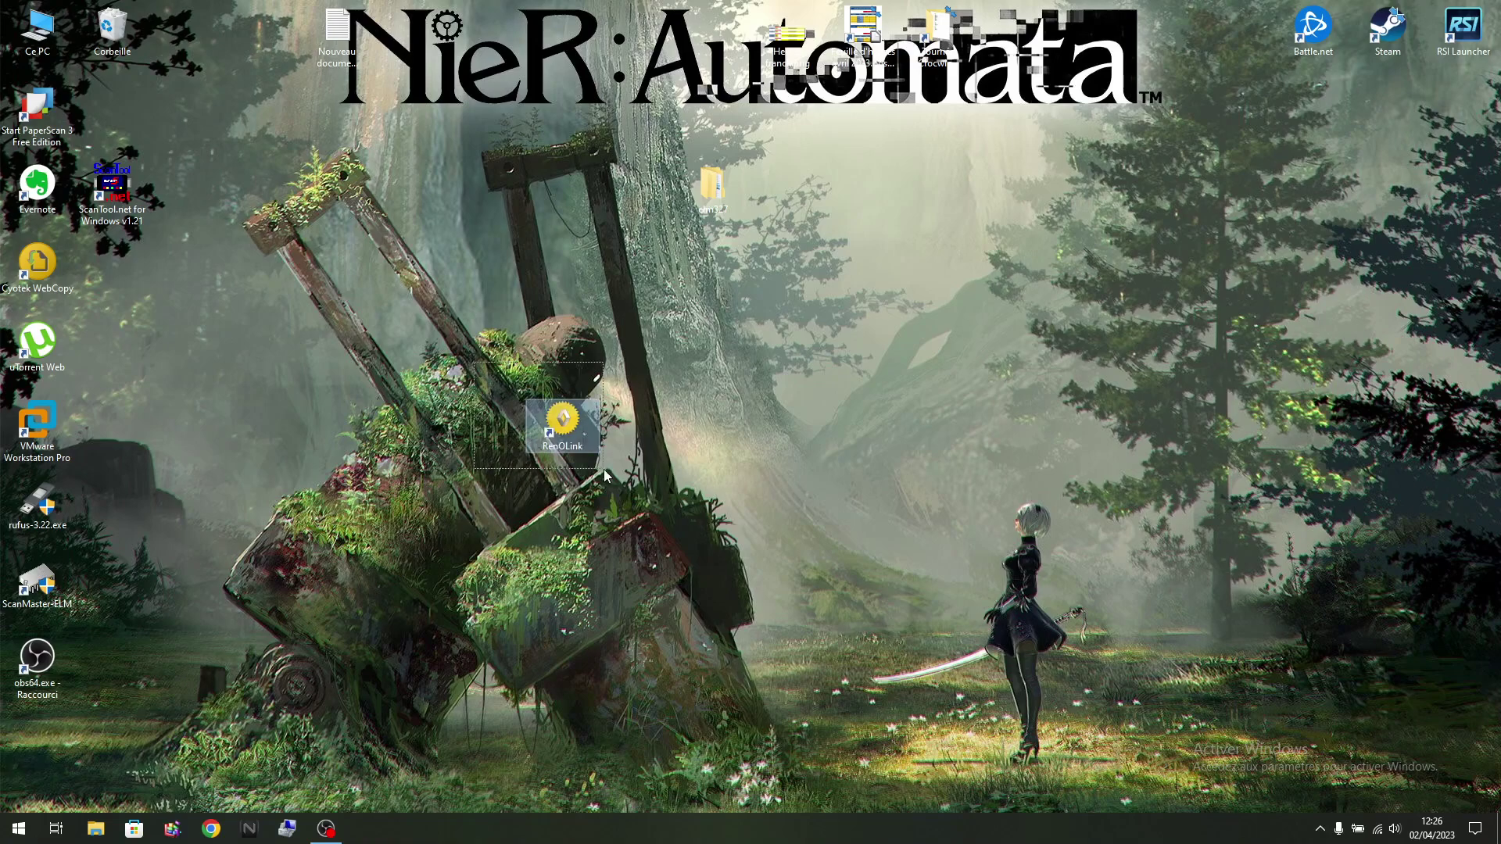
{"action": "left_click", "coordinate": [686, 131]}
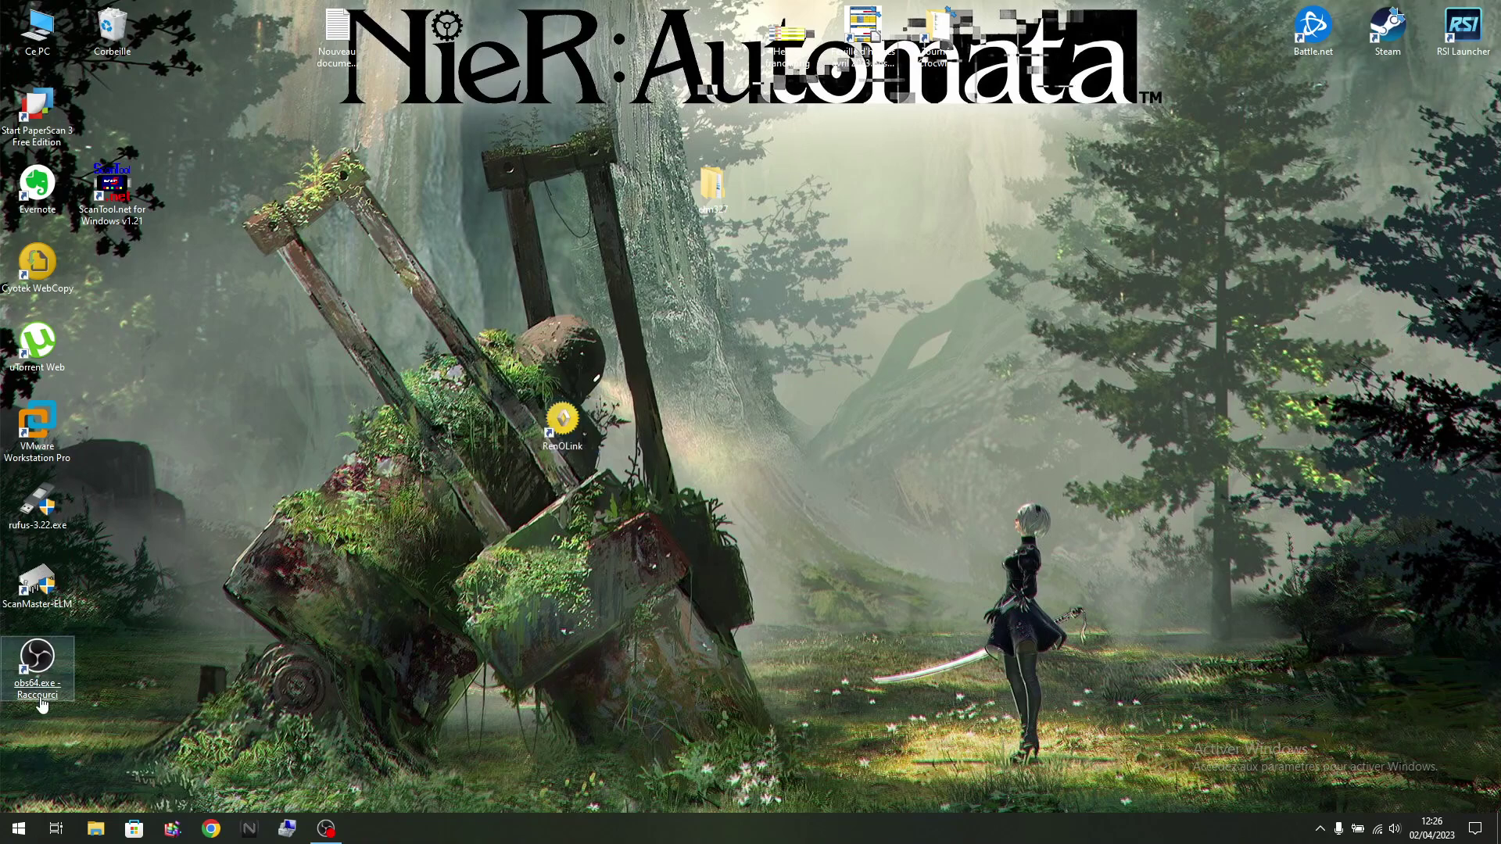
Step: Open the file location of the RenOLink shortcut and run IfPrep2.exe as administrator
{"action": "right_click", "coordinate": [549, 413]}
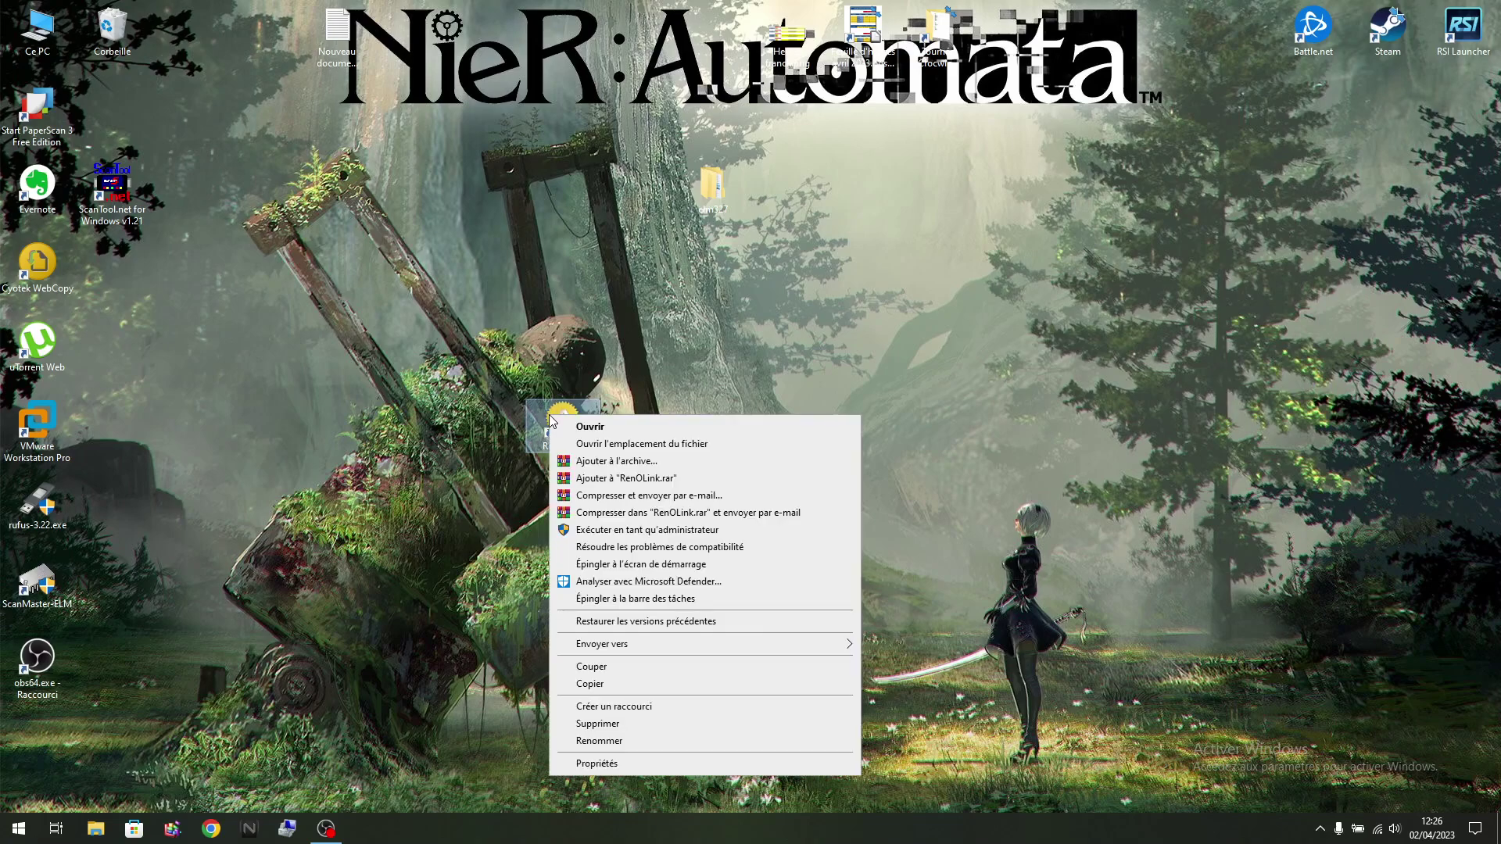
{"action": "left_click", "coordinate": [617, 438]}
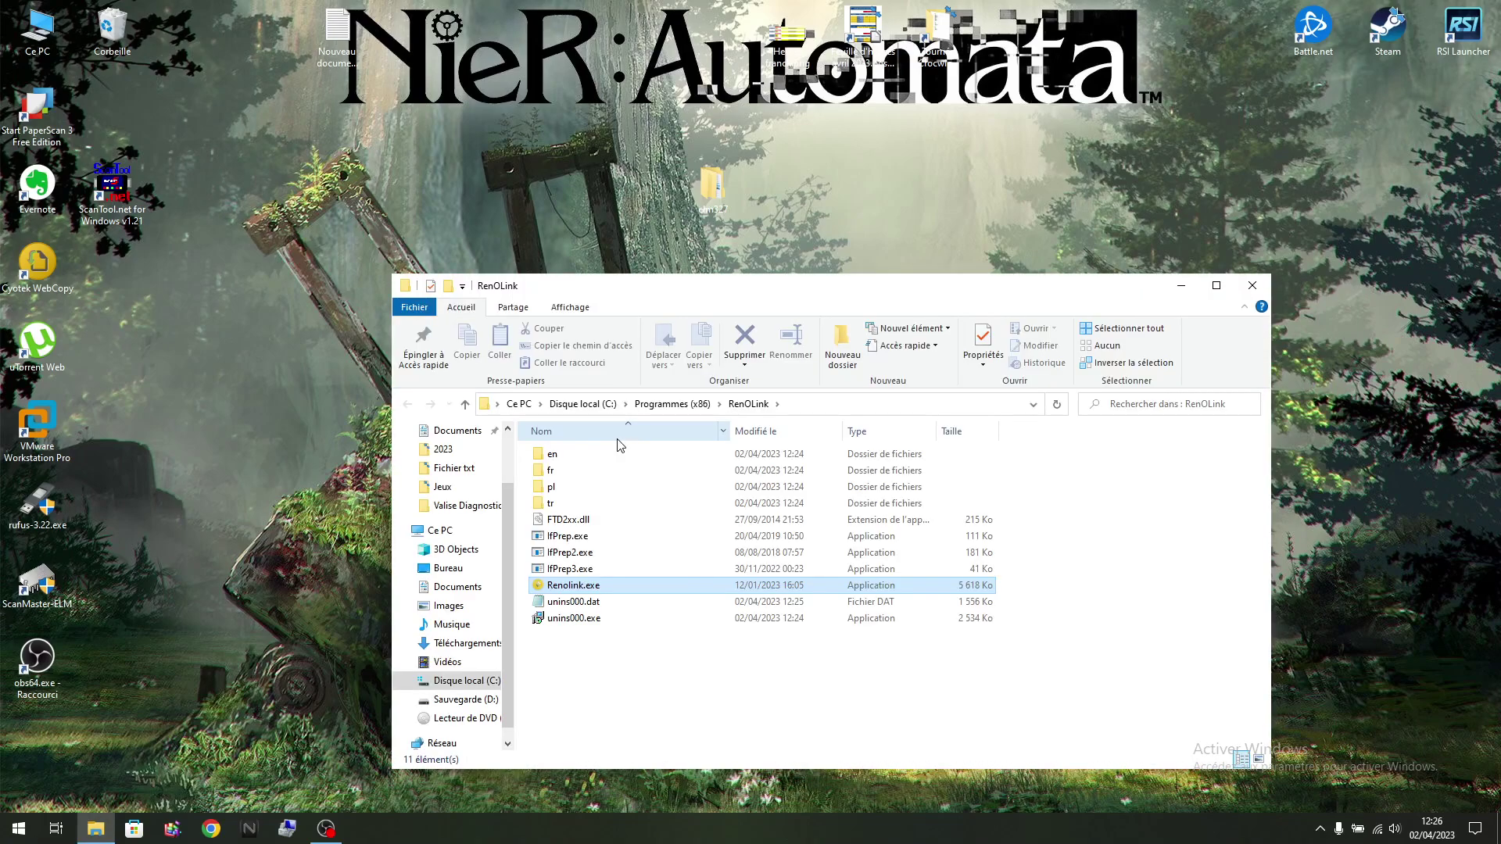
{"action": "left_click", "coordinate": [665, 653]}
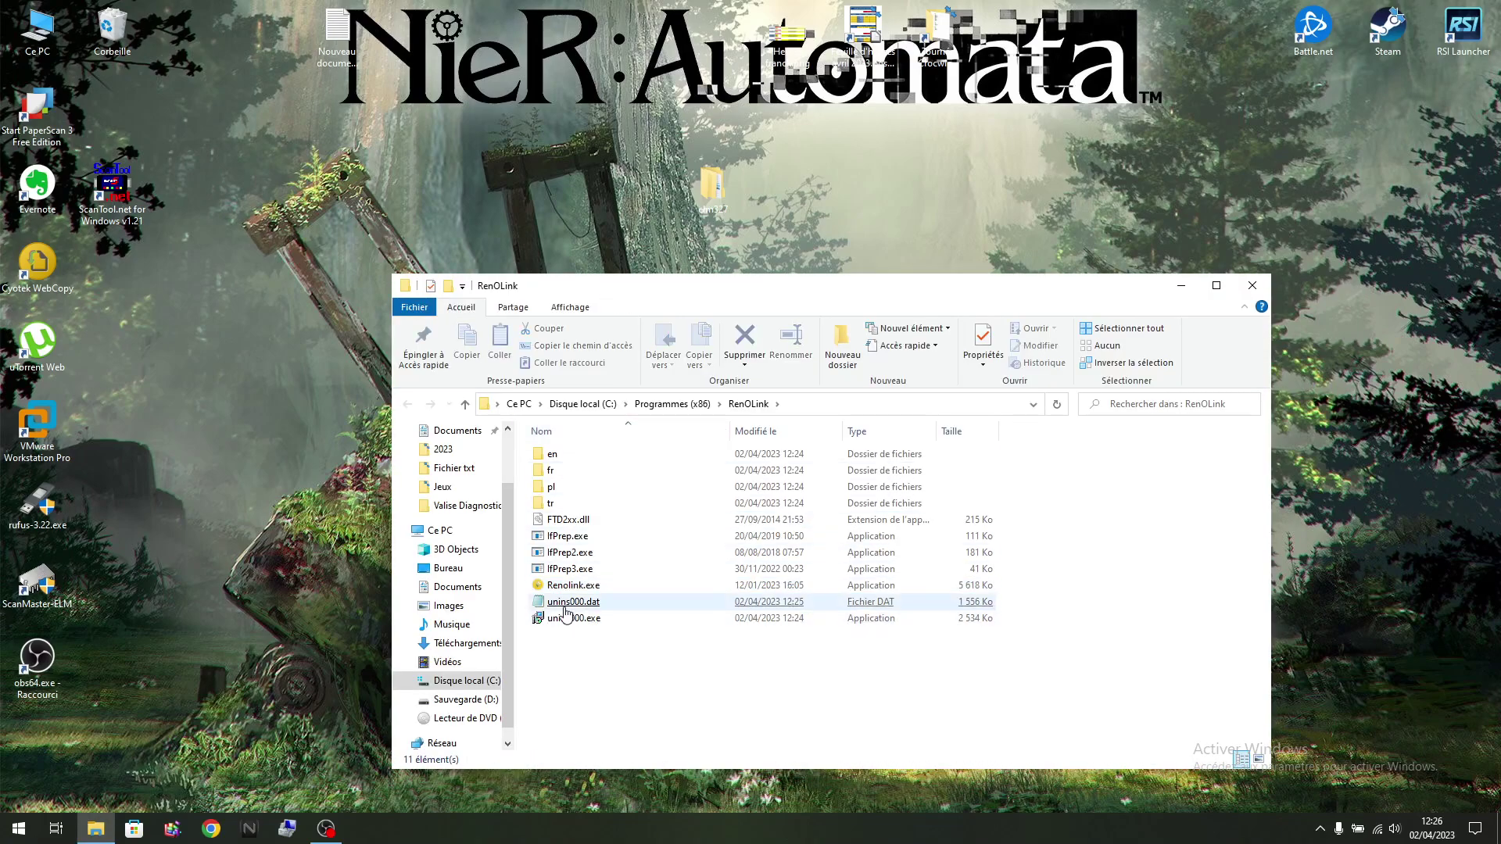
{"action": "left_click", "coordinate": [546, 556]}
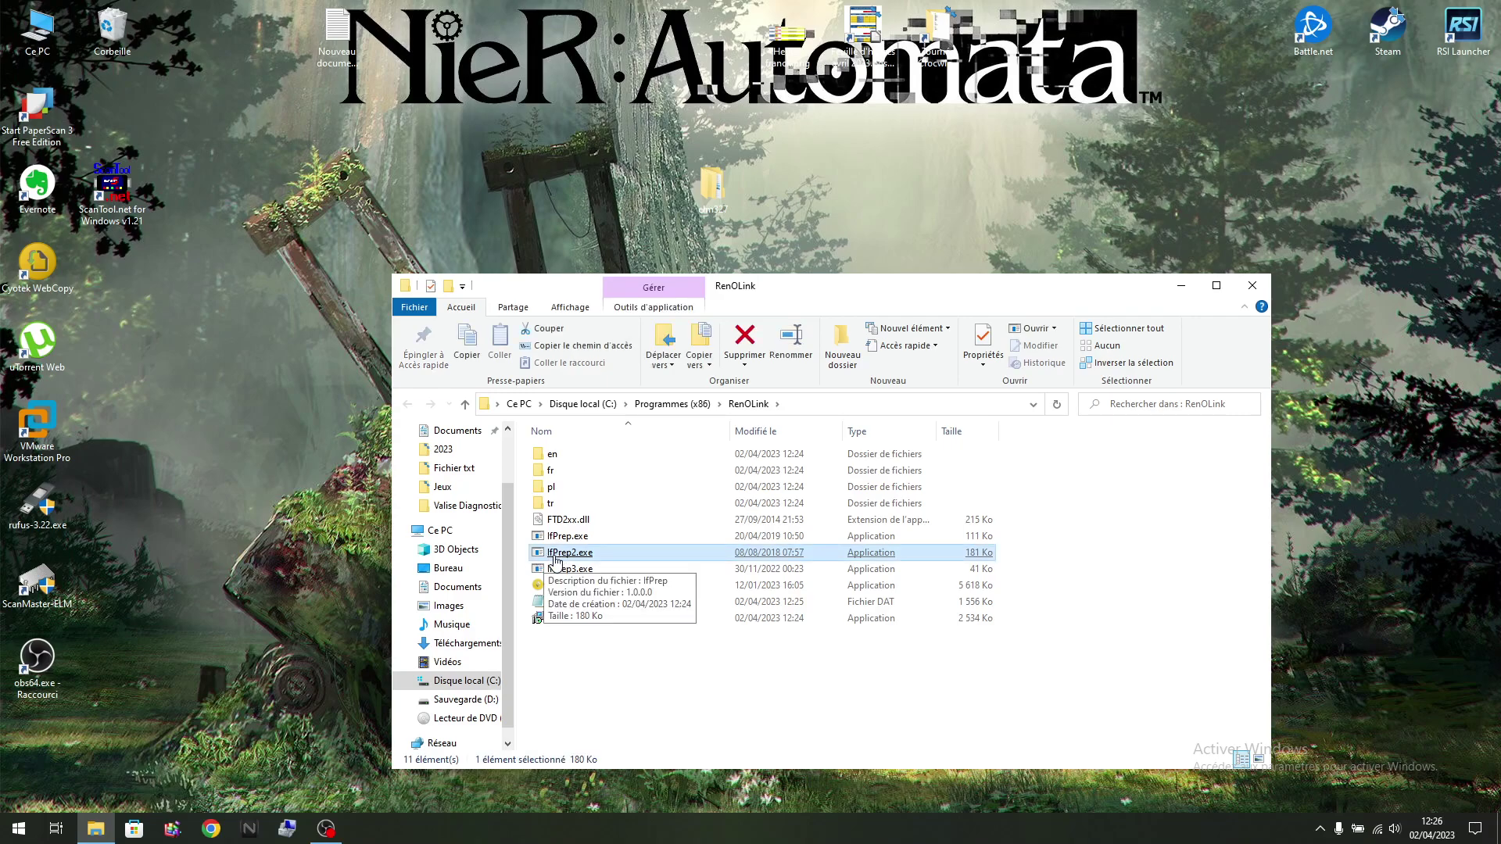
{"action": "right_click", "coordinate": [572, 557]}
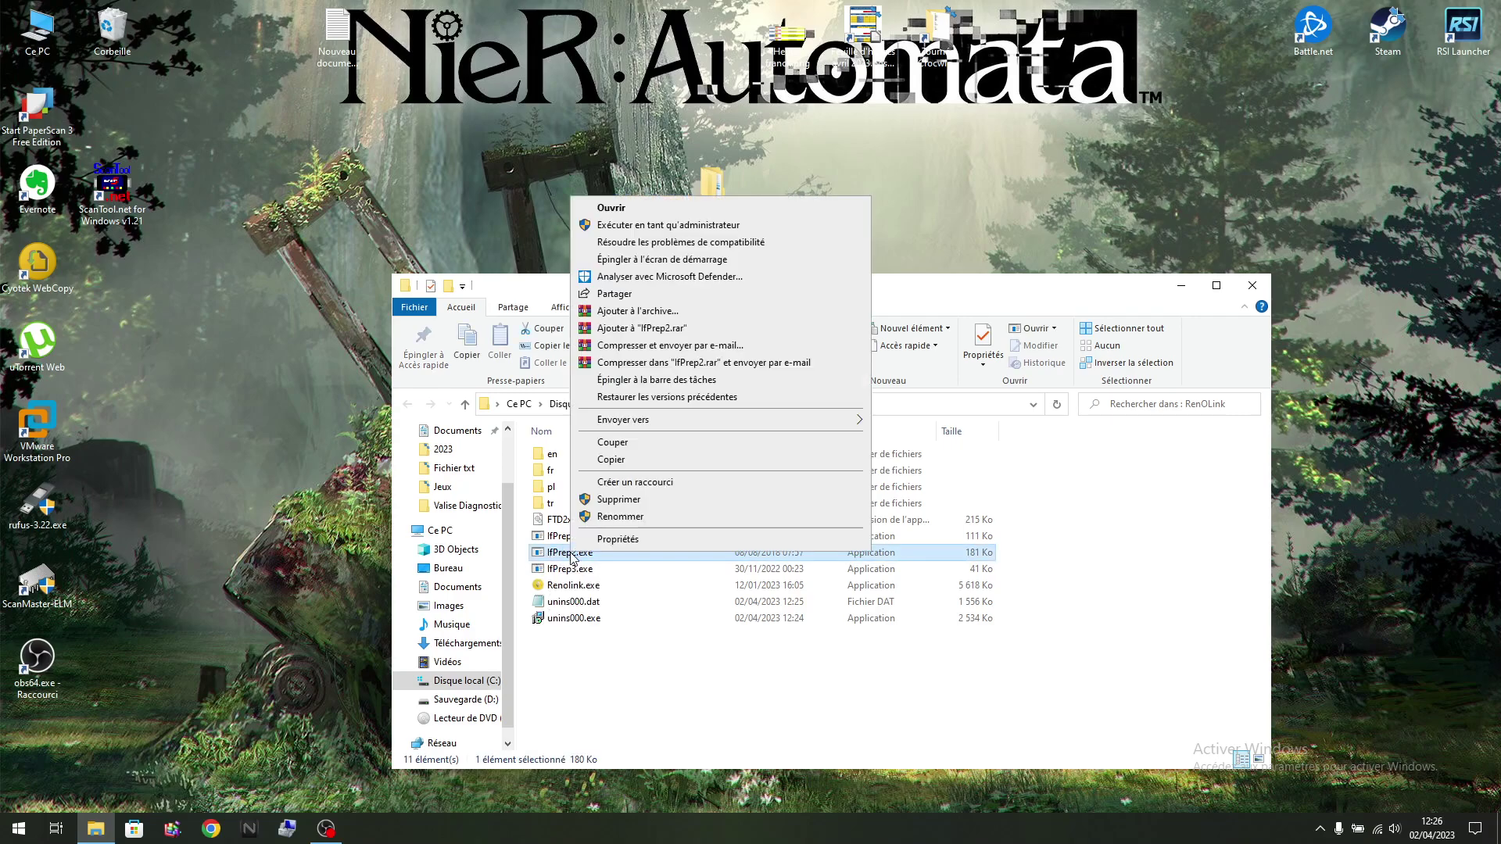
{"action": "left_click", "coordinate": [635, 233]}
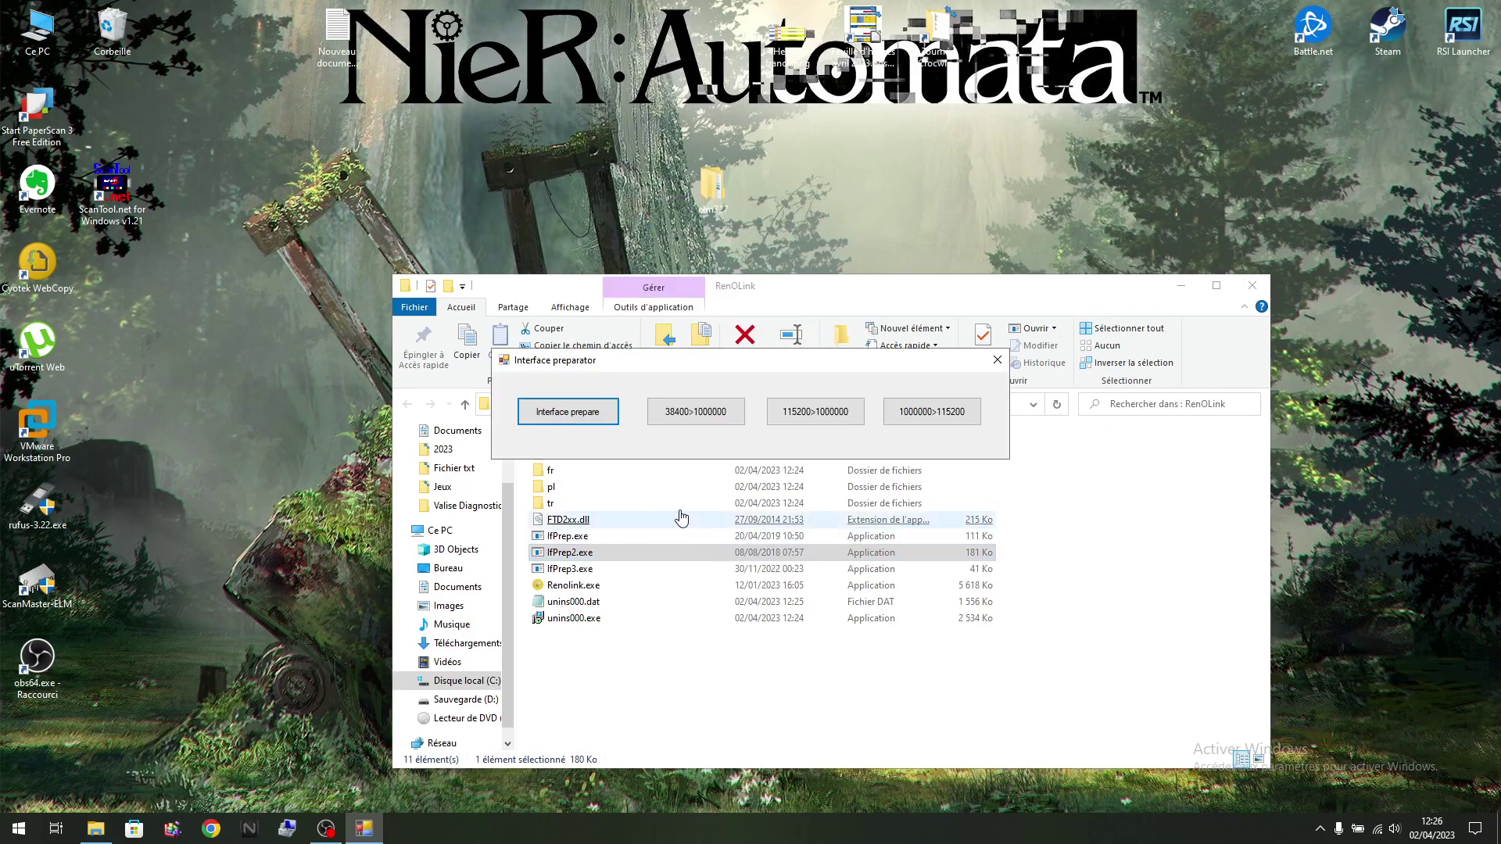
Step: Change the interface baud rate from 1000000 to 115200 in Interface preparator, and close it along with the RenOLink folder
{"action": "left_click", "coordinate": [922, 417]}
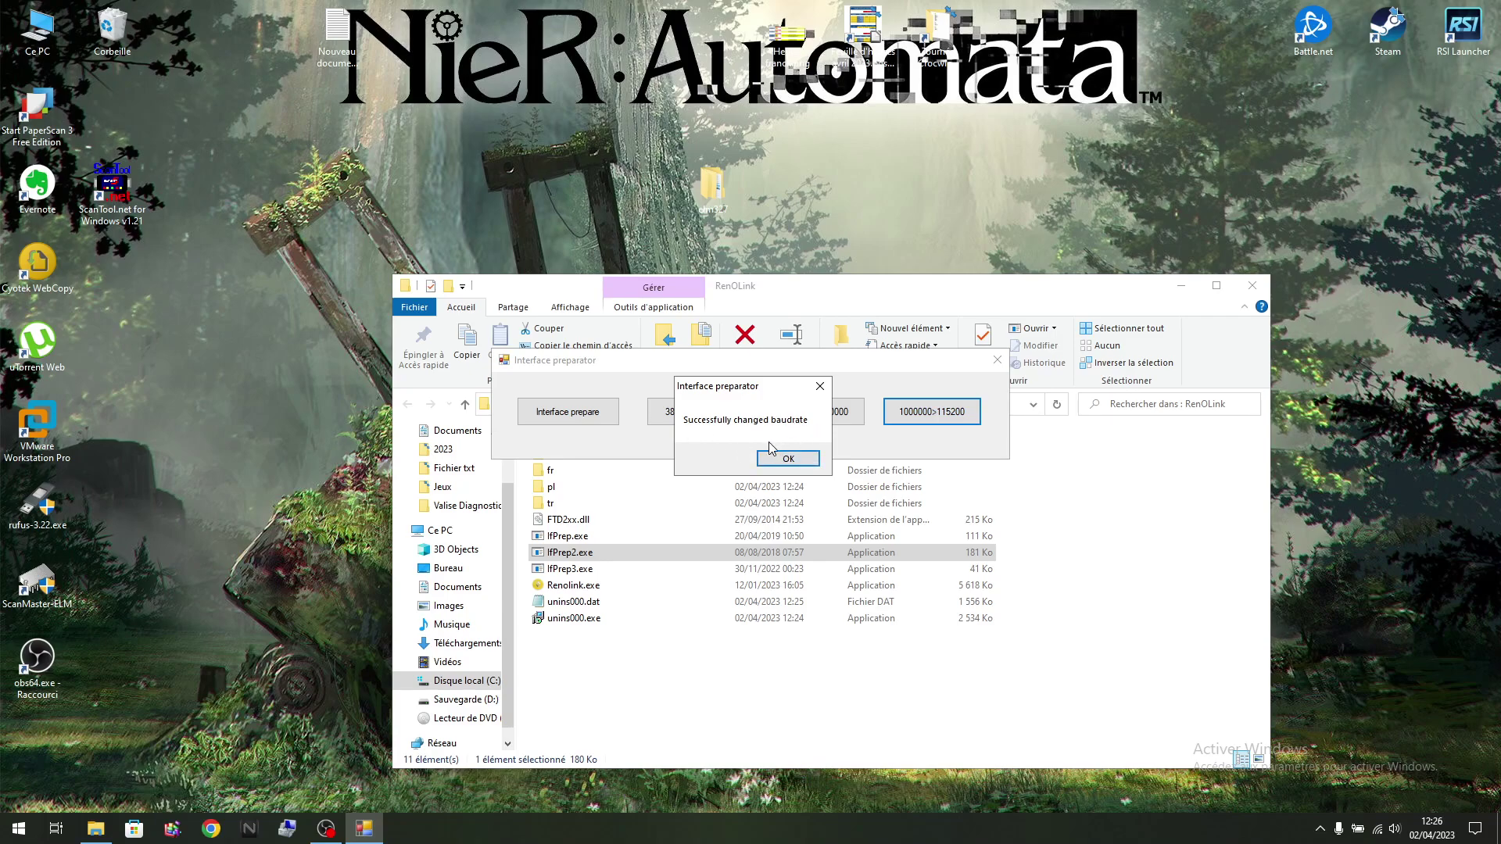
{"action": "left_click", "coordinate": [788, 460]}
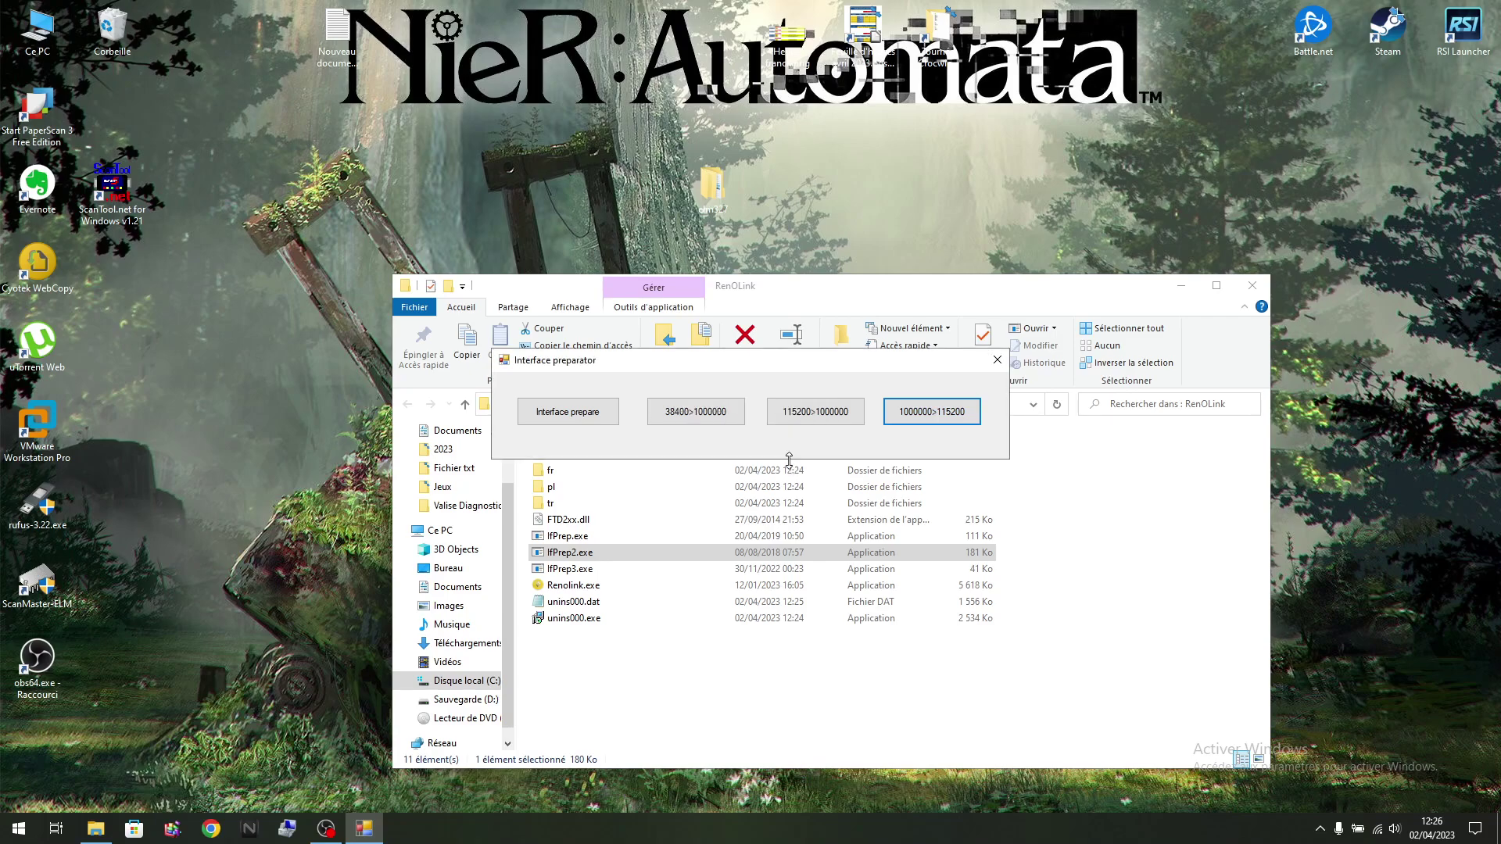
{"action": "left_click", "coordinate": [997, 360]}
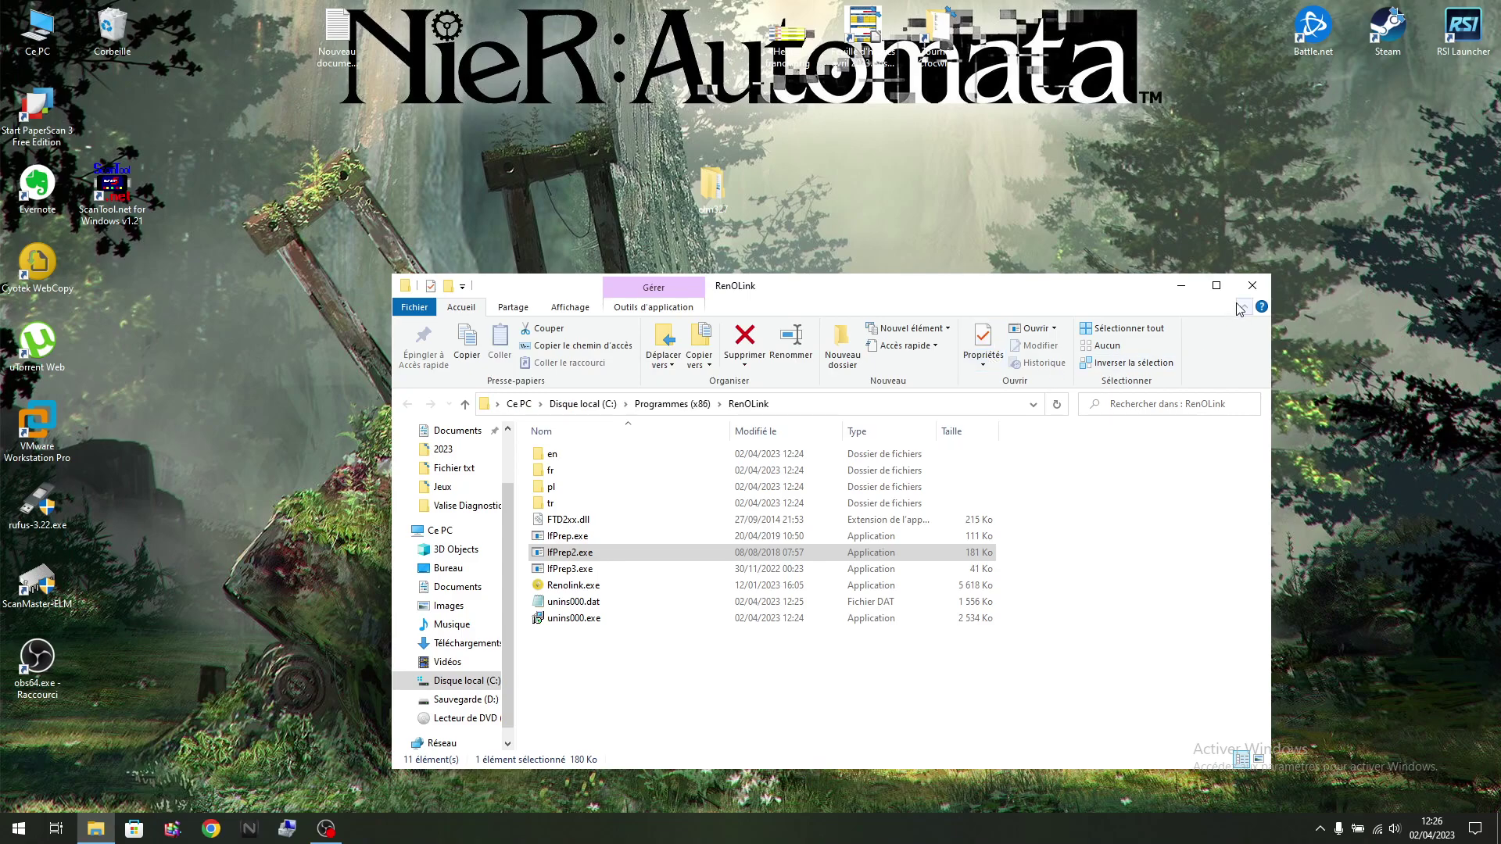
{"action": "left_click", "coordinate": [1266, 285]}
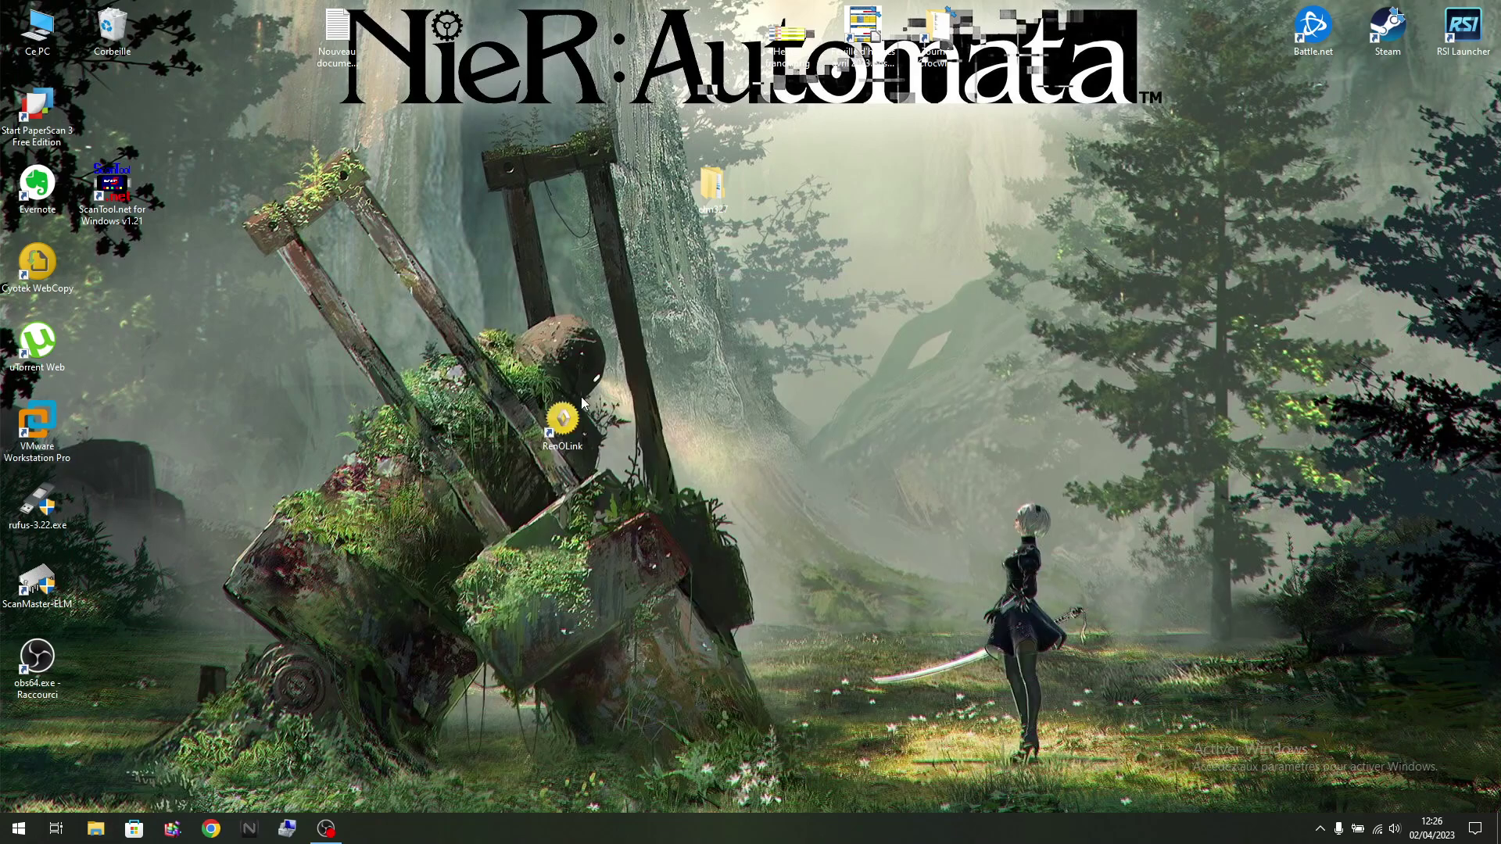
Step: Uninstall RenOLink with unins000.exe from its installation folder and close the folder window
{"action": "right_click", "coordinate": [579, 439]}
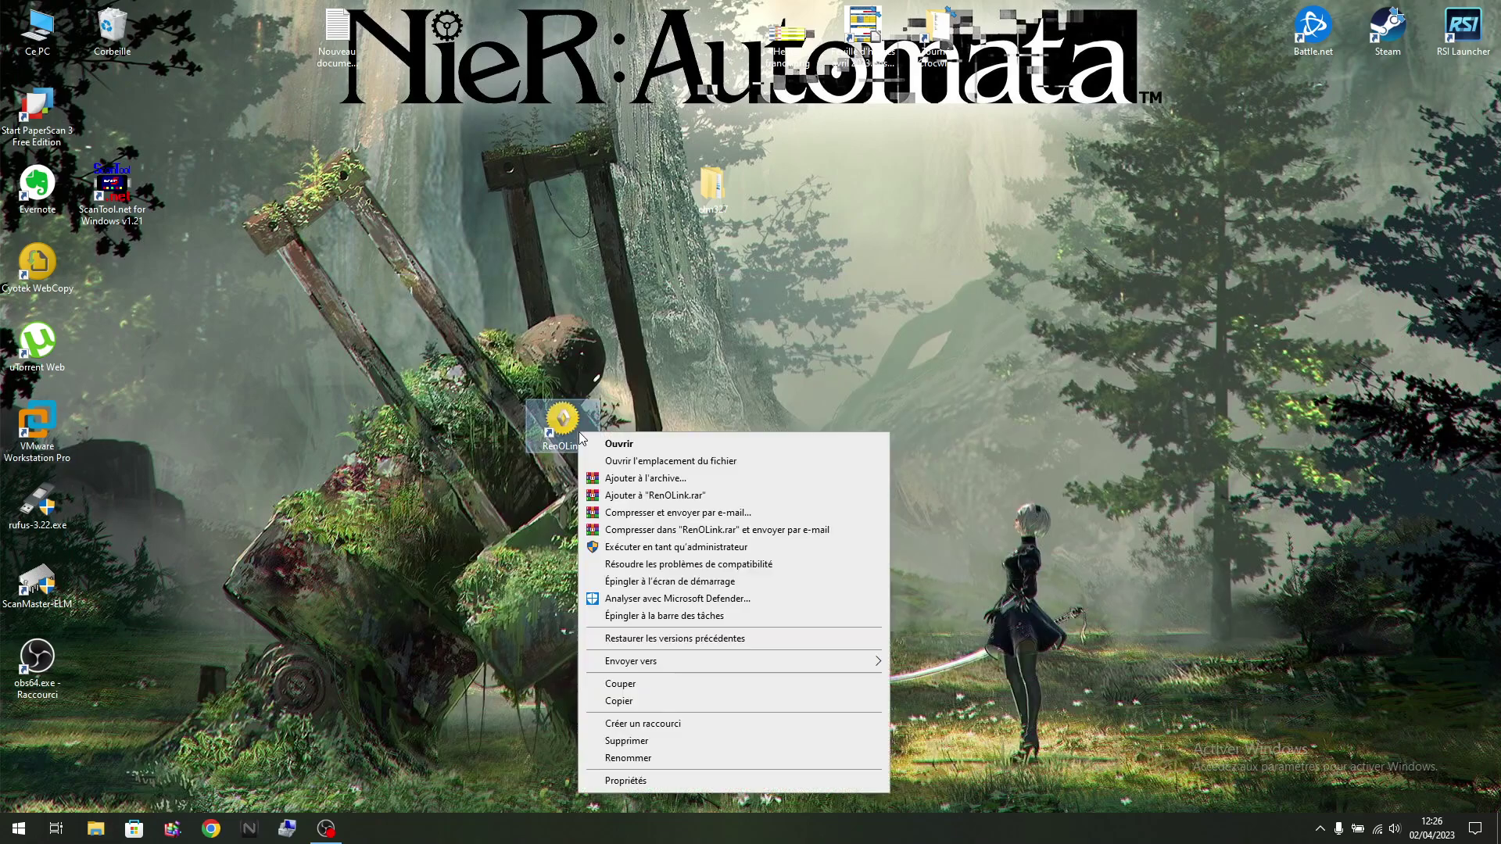
{"action": "left_click", "coordinate": [653, 459]}
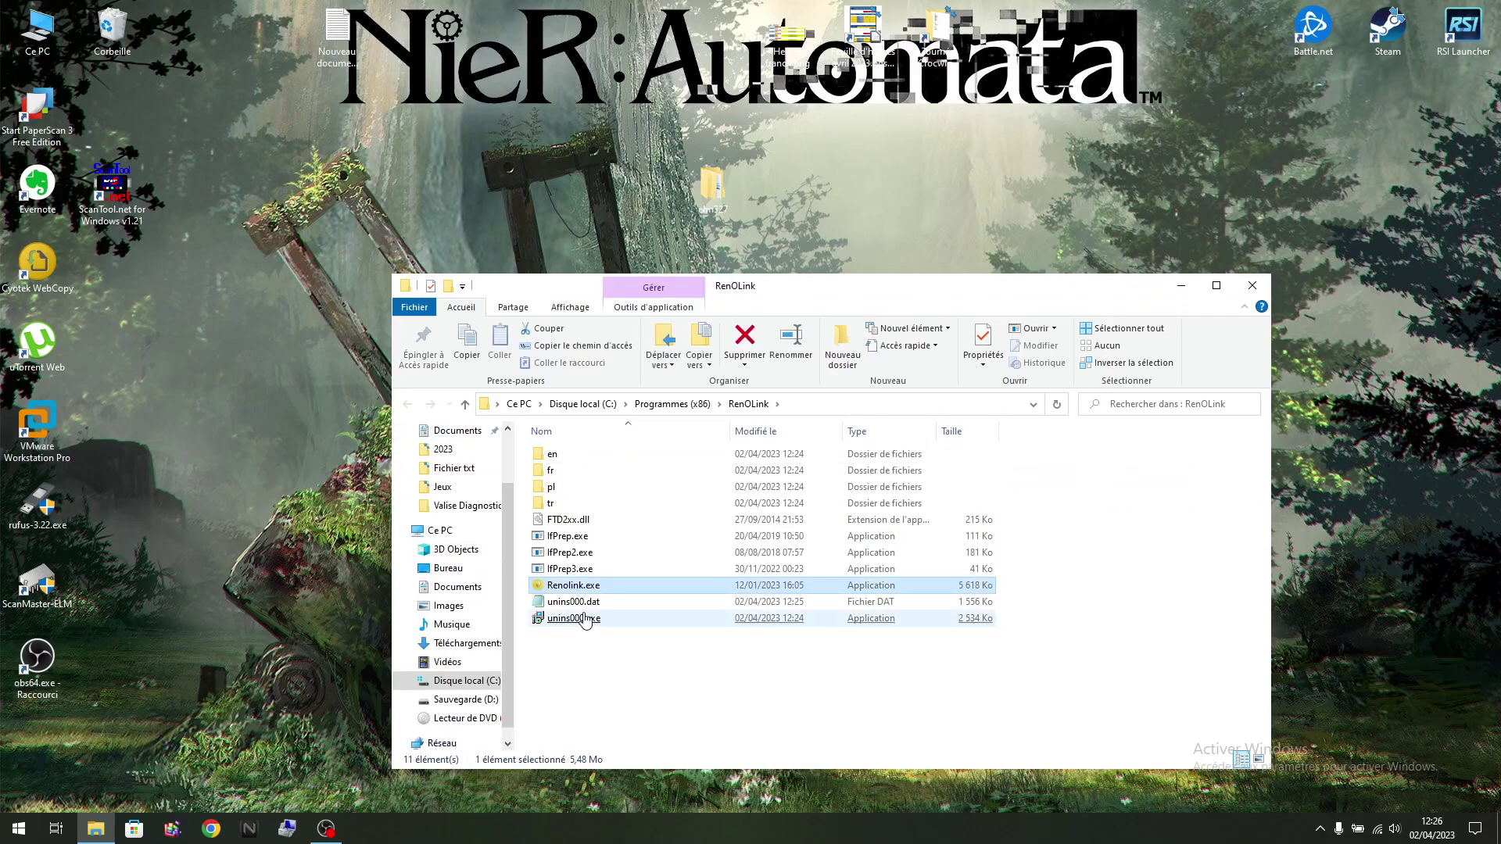
{"action": "double_click", "coordinate": [596, 617]}
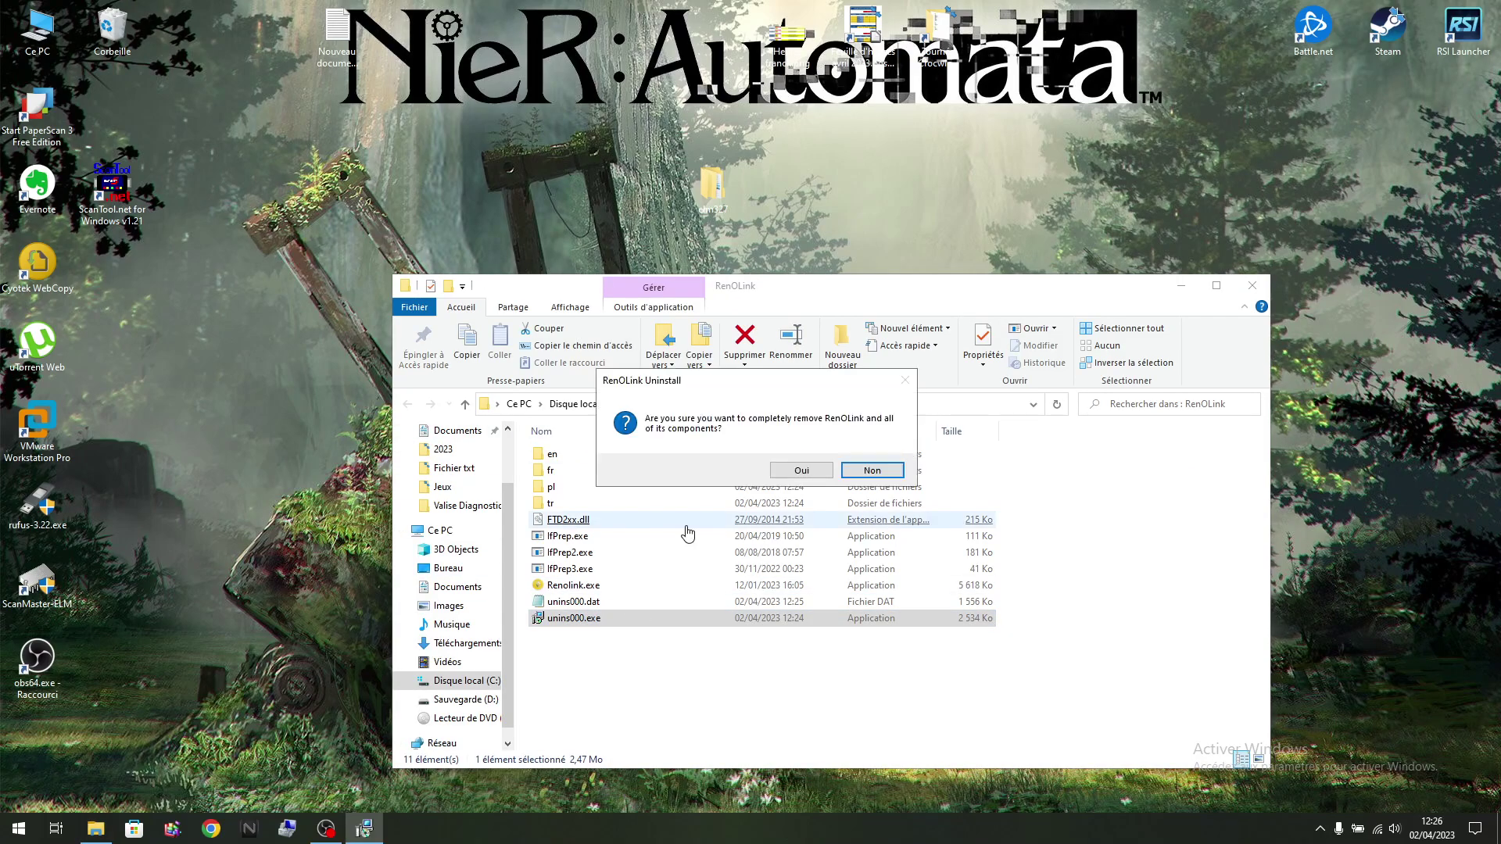
{"action": "key", "text": "Return"}
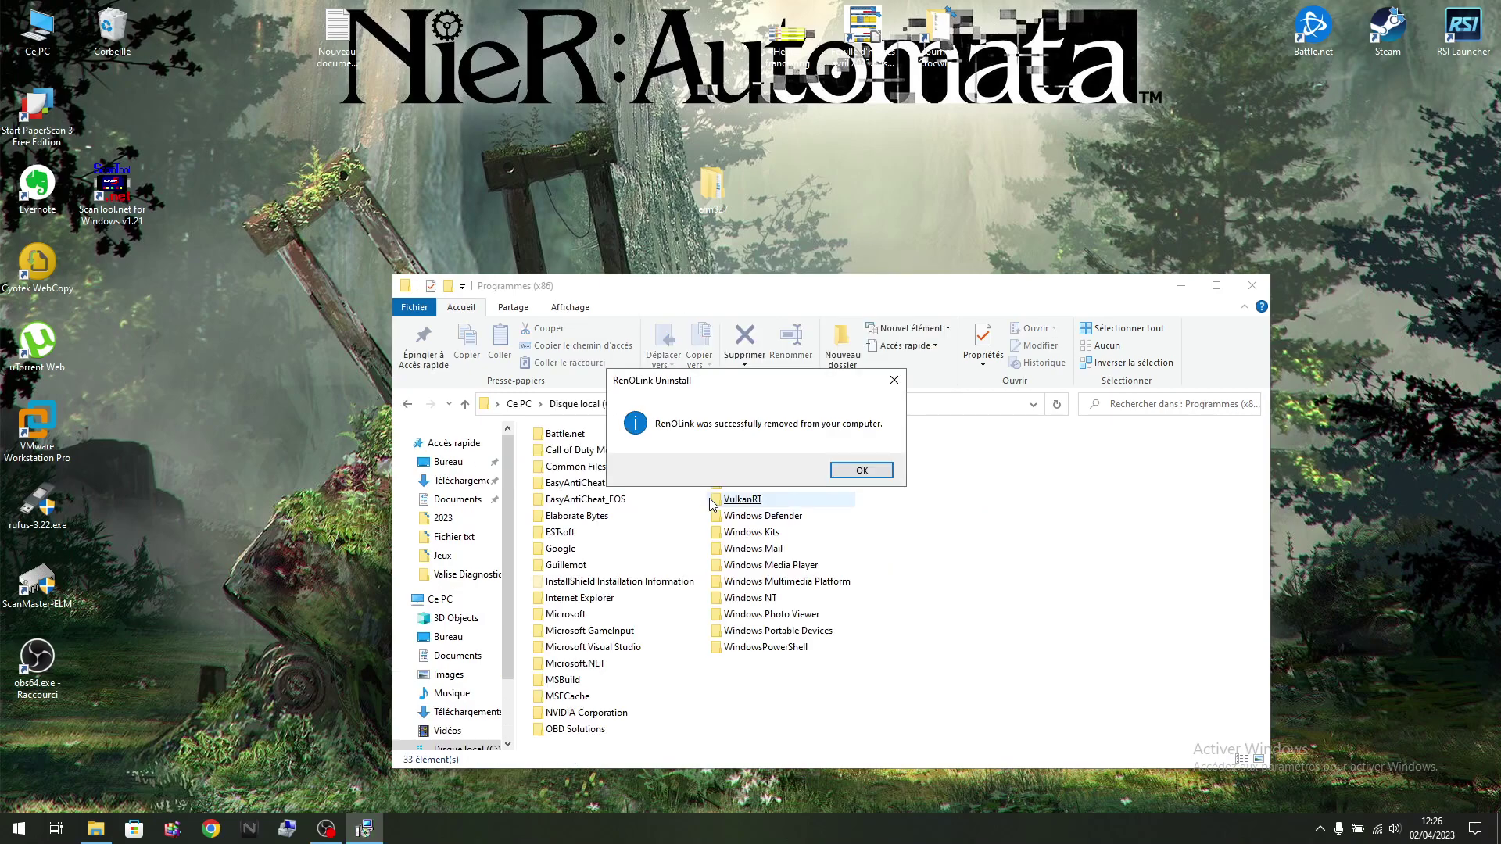
{"action": "left_click", "coordinate": [861, 470]}
{"action": "left_click", "coordinate": [1251, 286]}
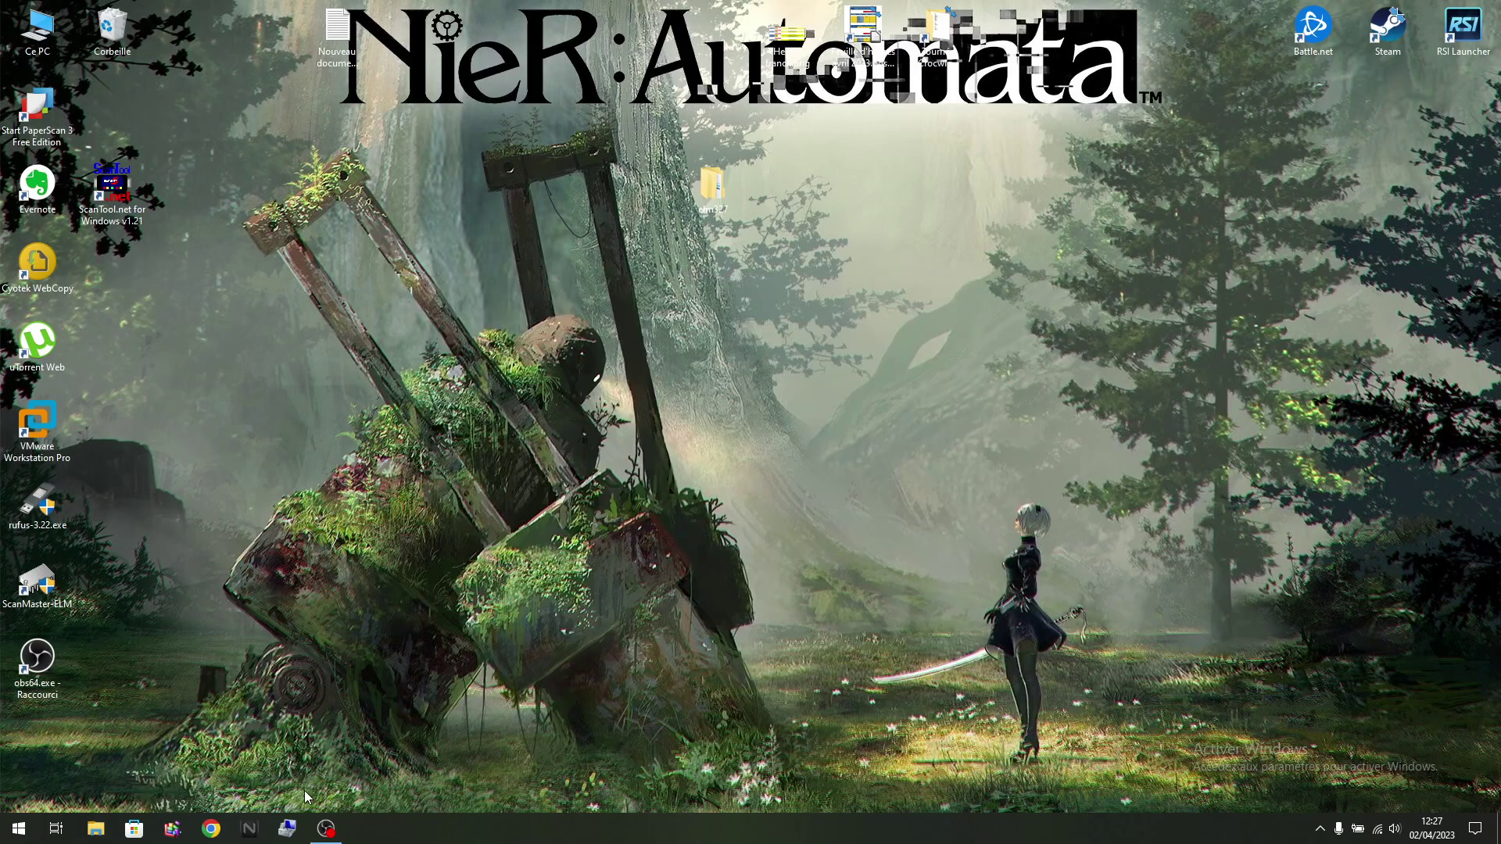
Step: Launch ScanMaster-ELM and turn off the 9600 baud check on connect in its communication options
{"action": "right_click", "coordinate": [165, 575]}
{"action": "left_click", "coordinate": [227, 621]}
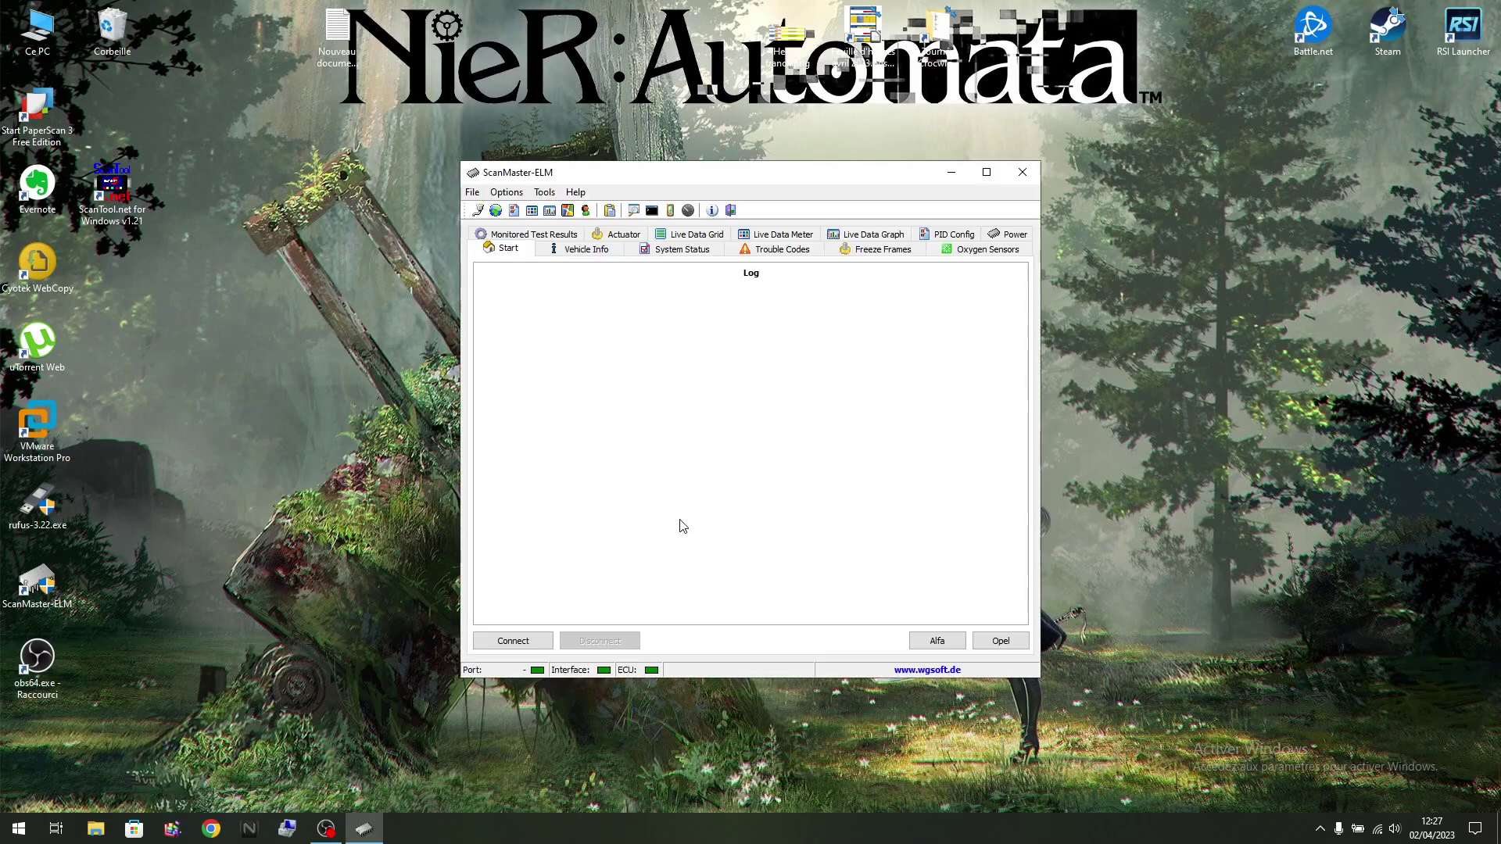
{"action": "left_click", "coordinate": [480, 209]}
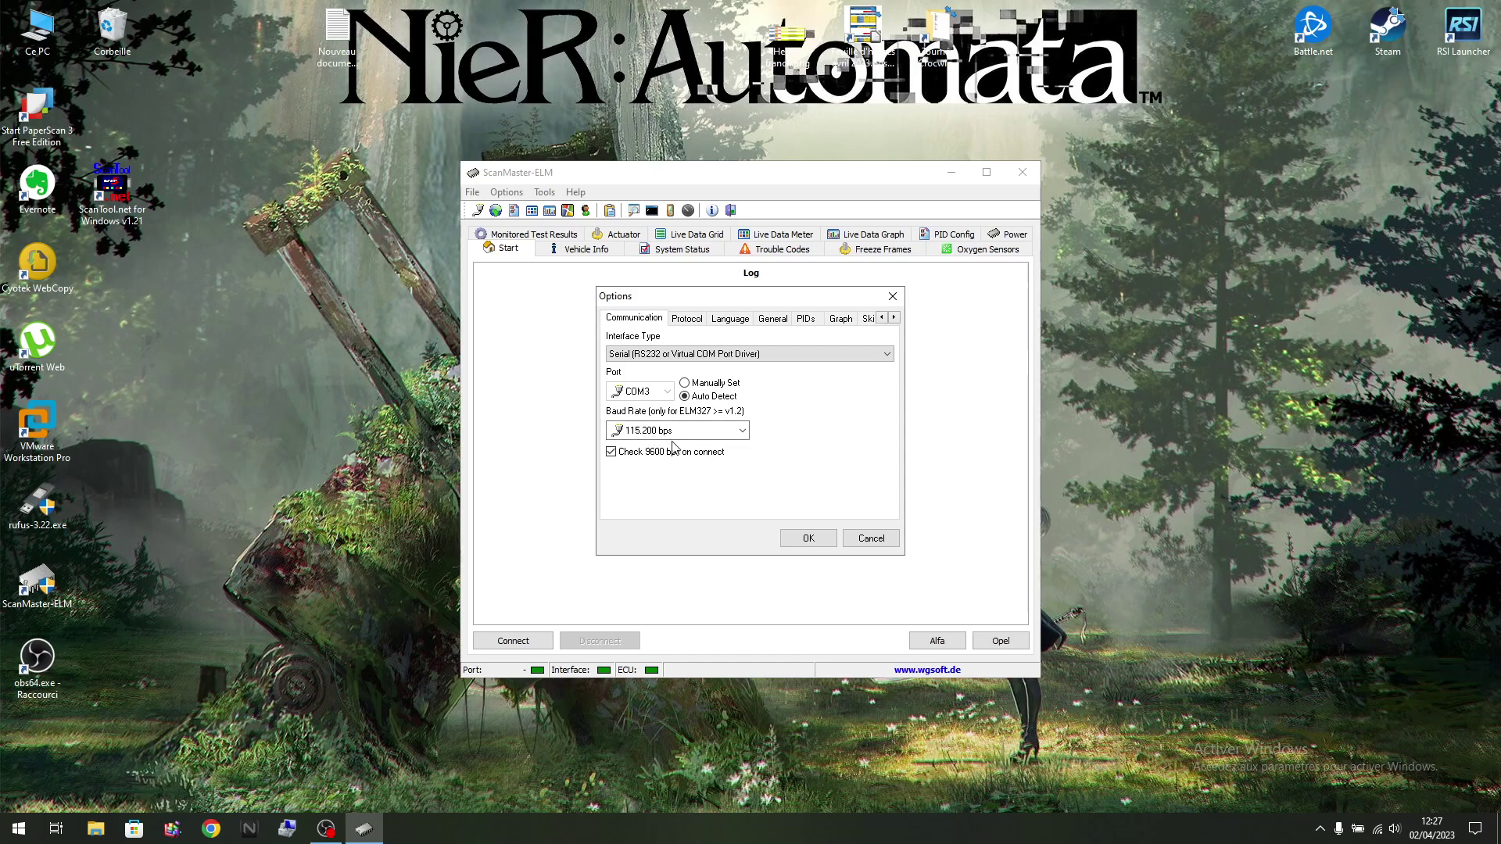
{"action": "left_click", "coordinate": [611, 454]}
{"action": "left_click", "coordinate": [806, 543]}
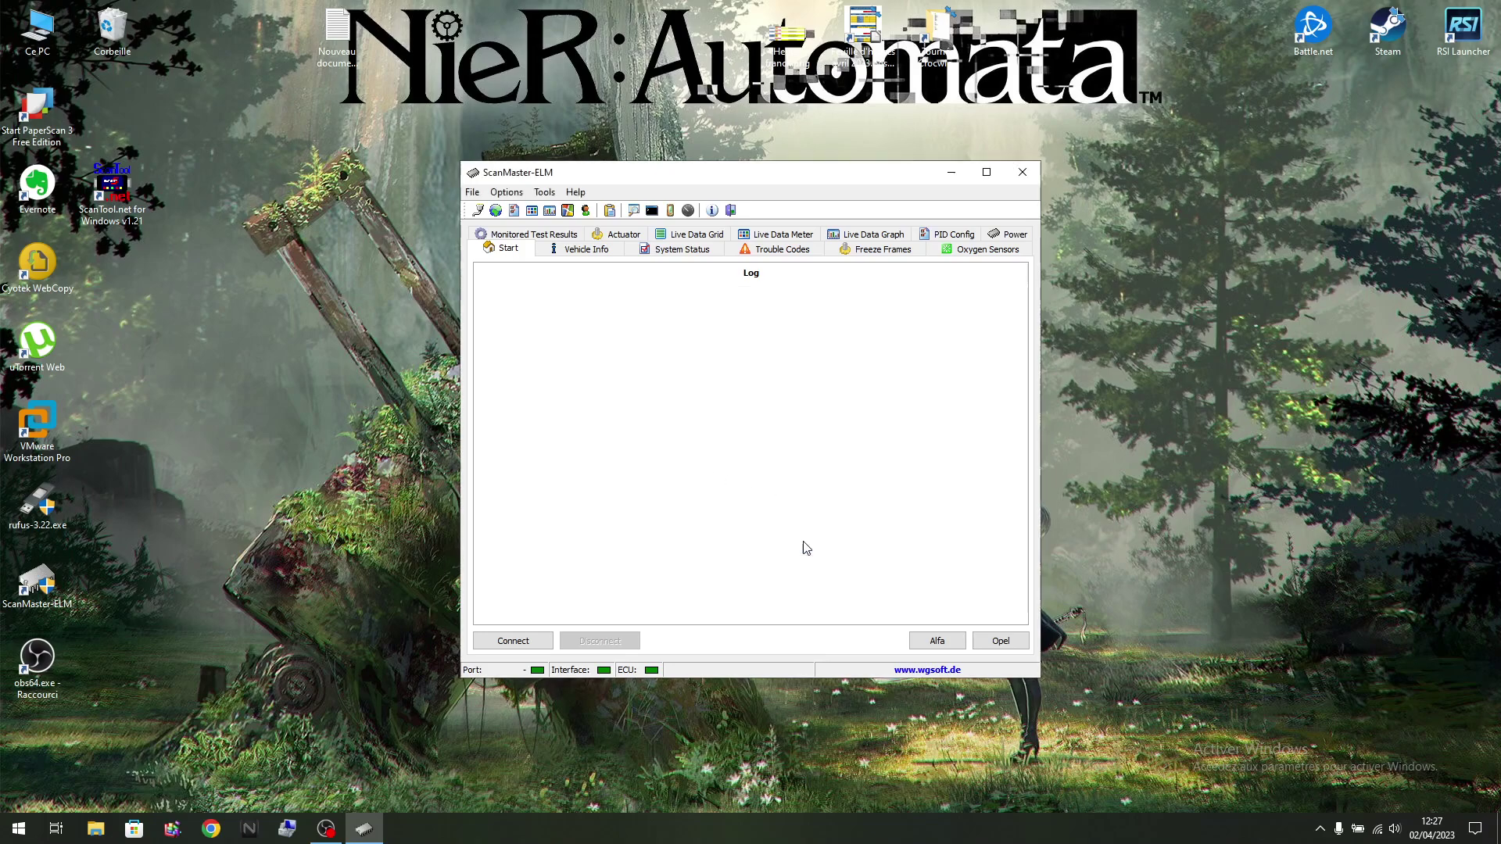
Step: Test the connection to the diagnostic interface and close ScanMaster-ELM
{"action": "left_click", "coordinate": [524, 640]}
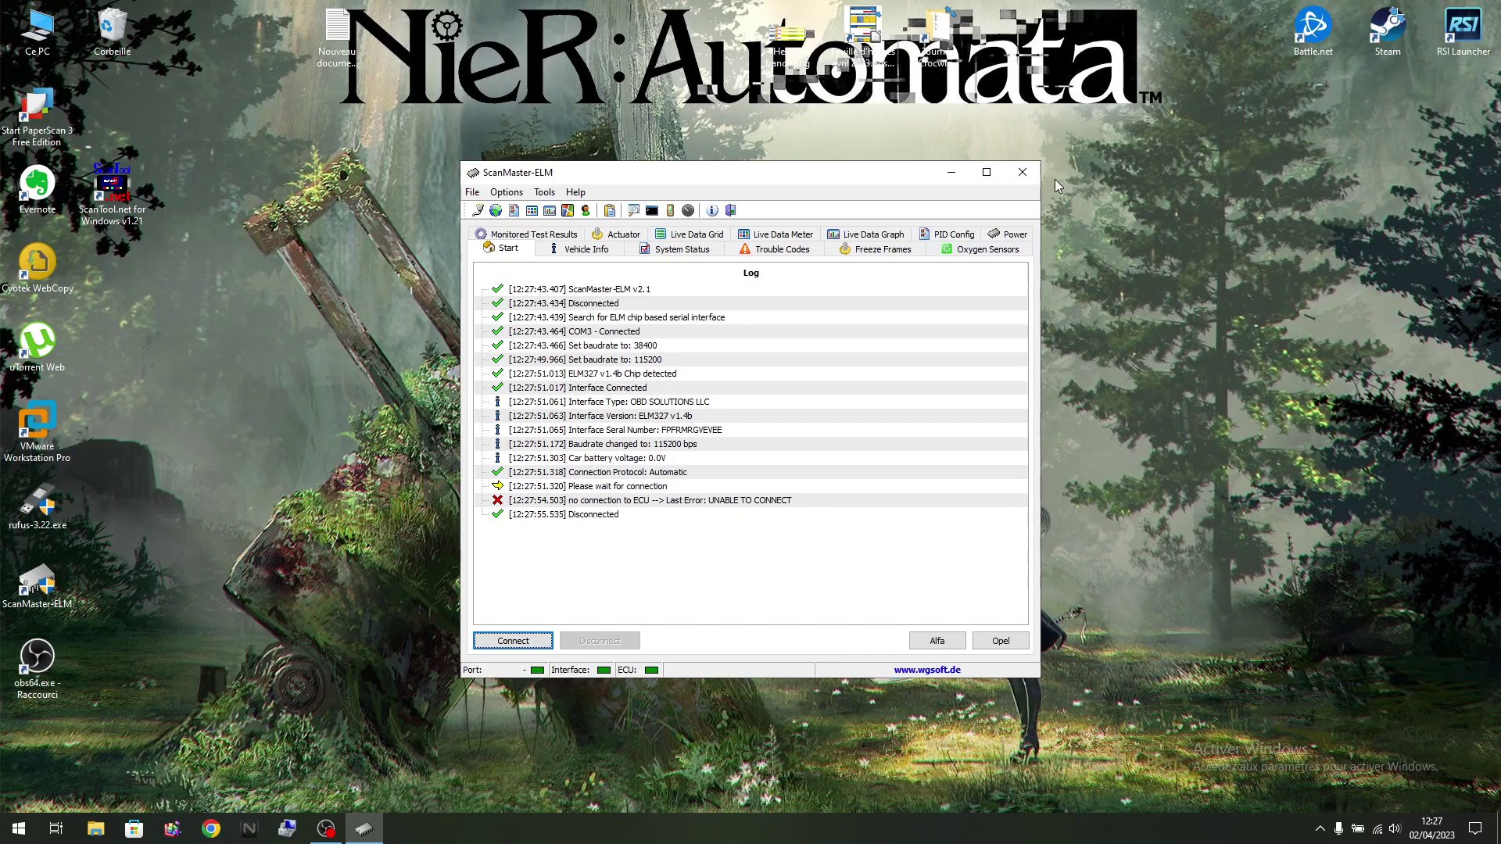
{"action": "left_click", "coordinate": [1028, 179]}
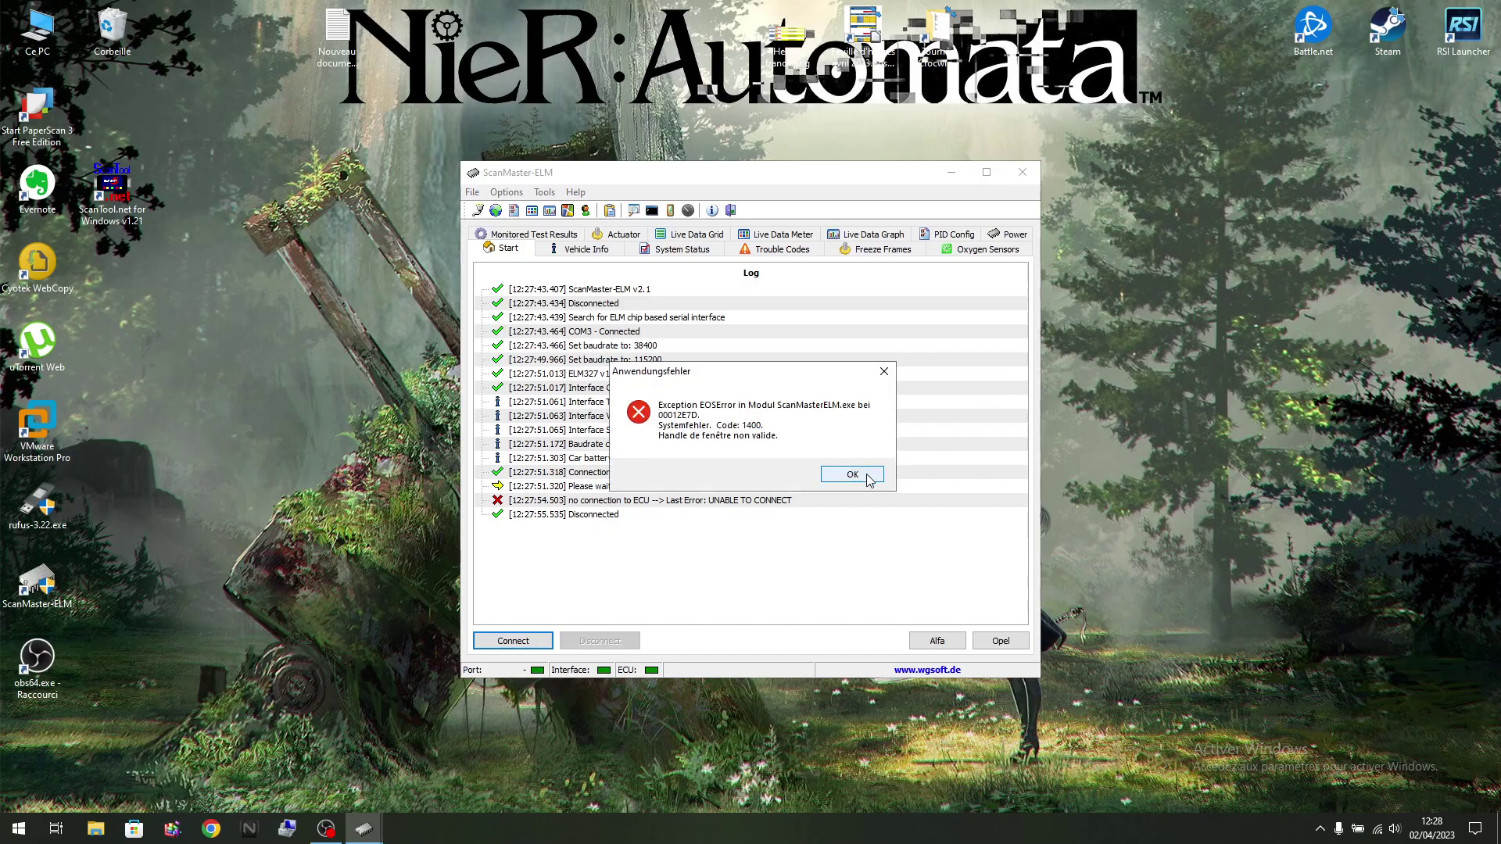
{"action": "left_click", "coordinate": [852, 473]}
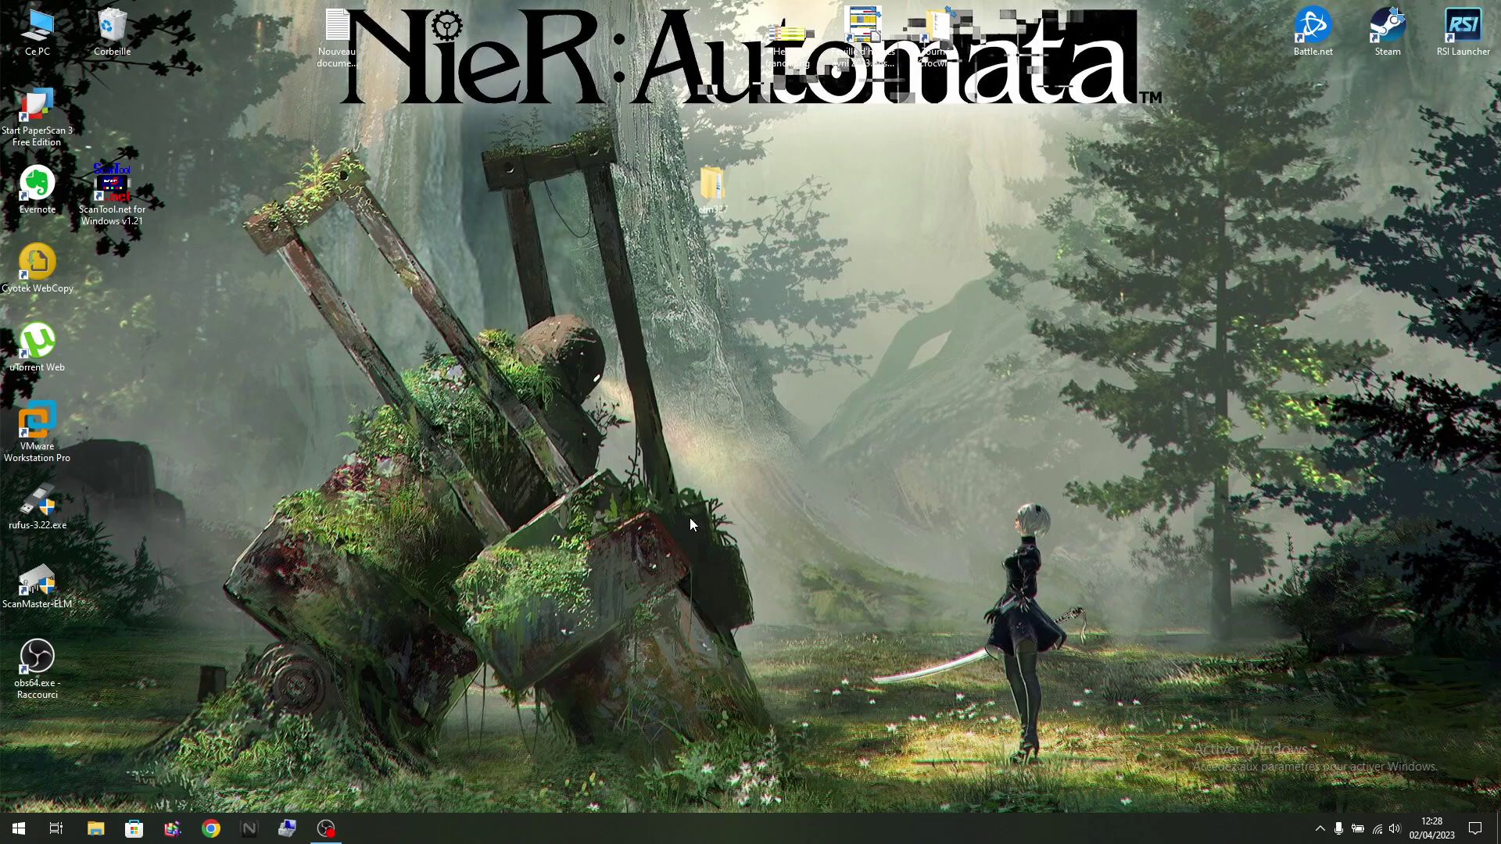